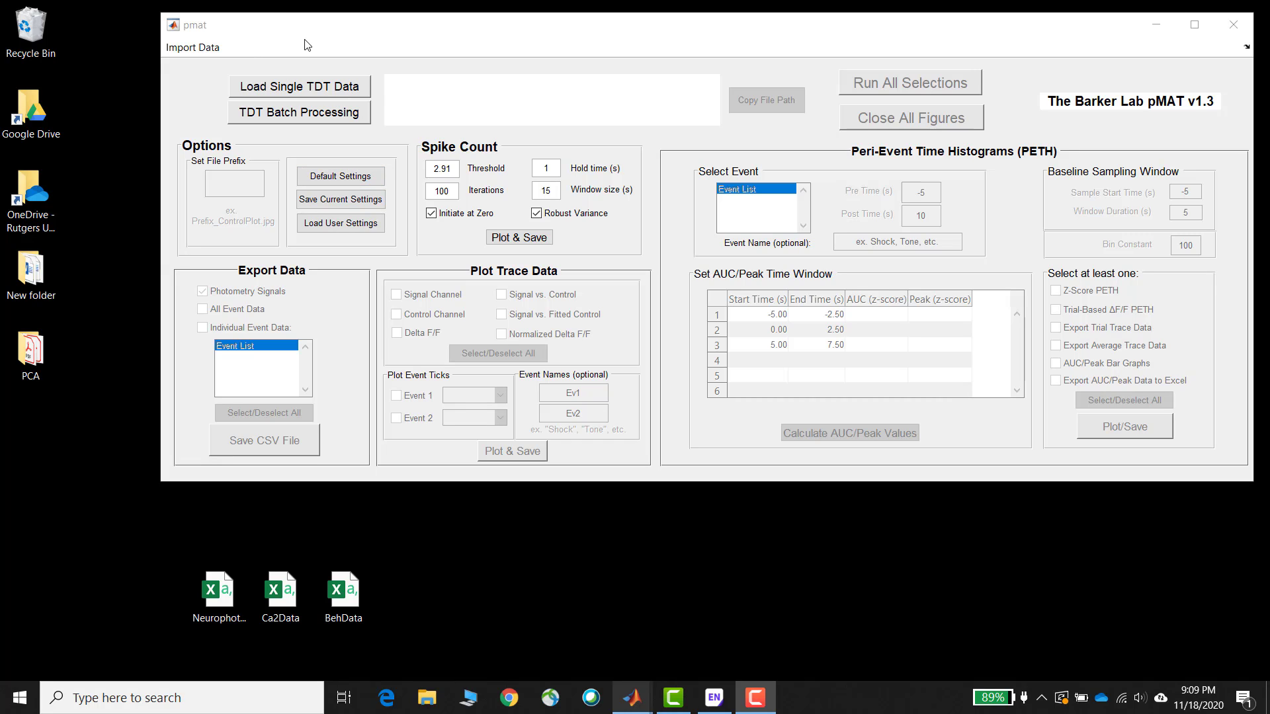
Reposition the pMAT window and glance at its data import options without choosing one
left_click_drag(471, 37, 461, 39)
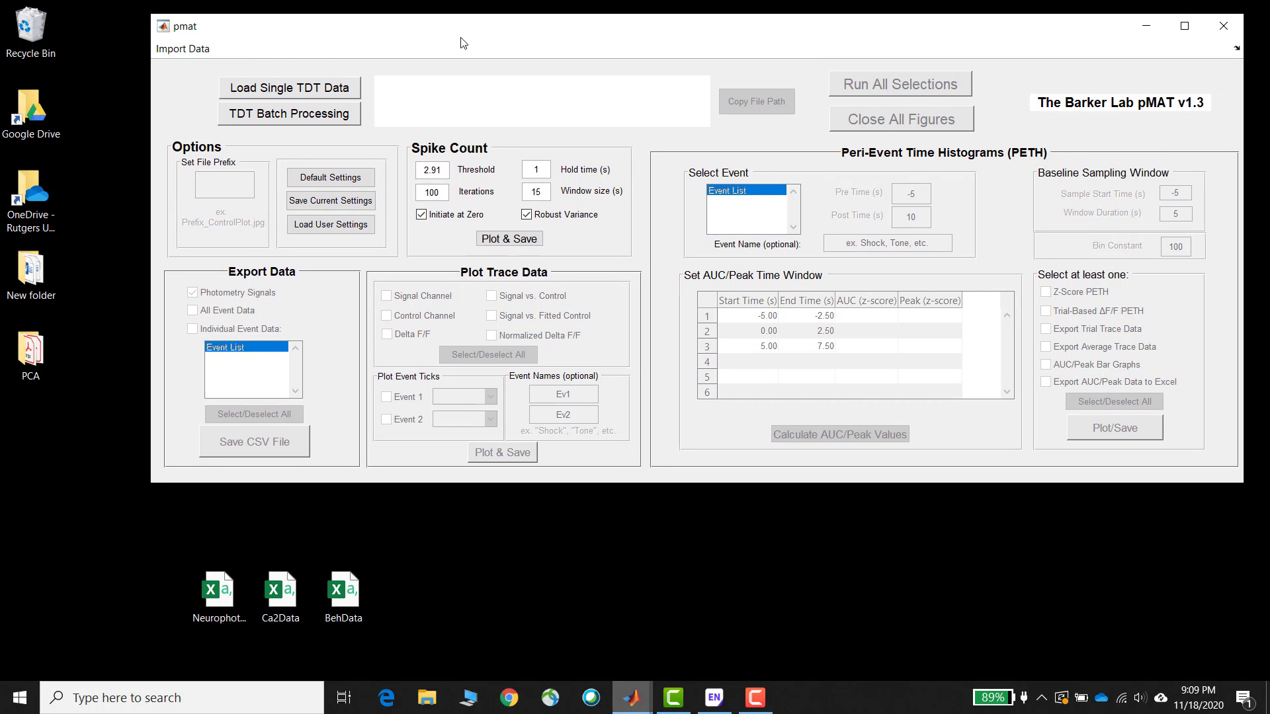
left_click(202, 53)
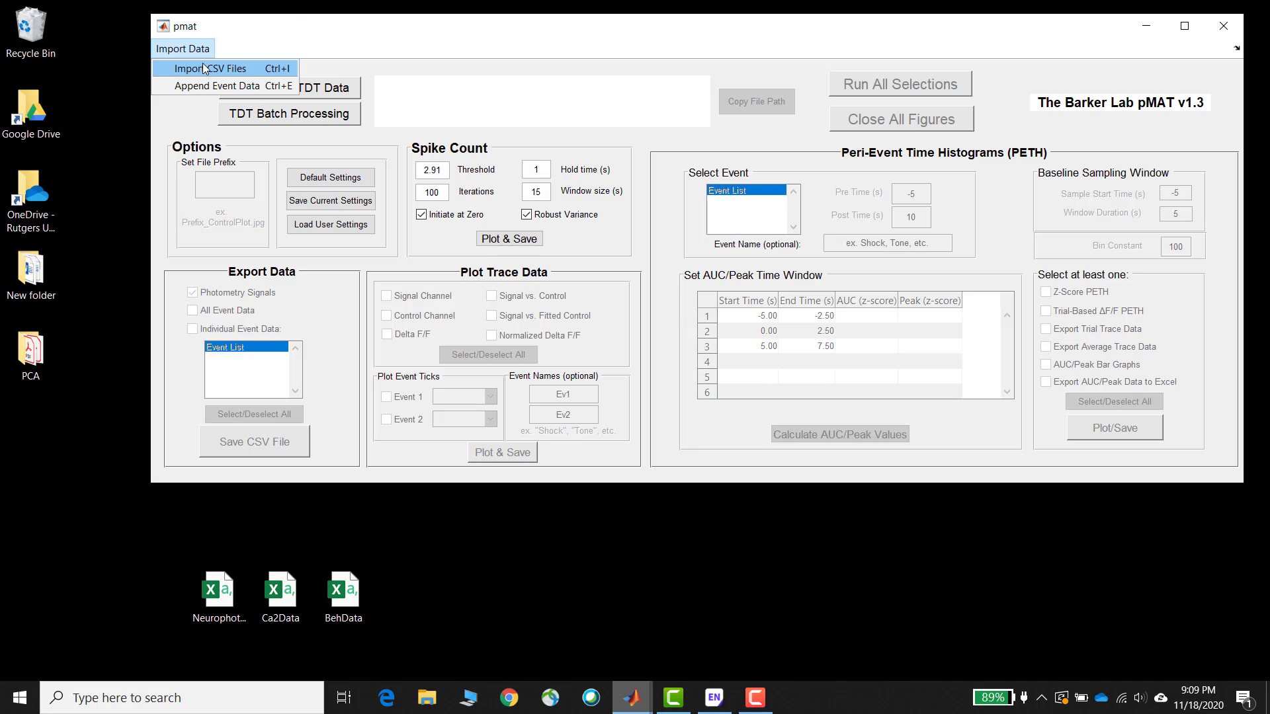
left_click(342, 38)
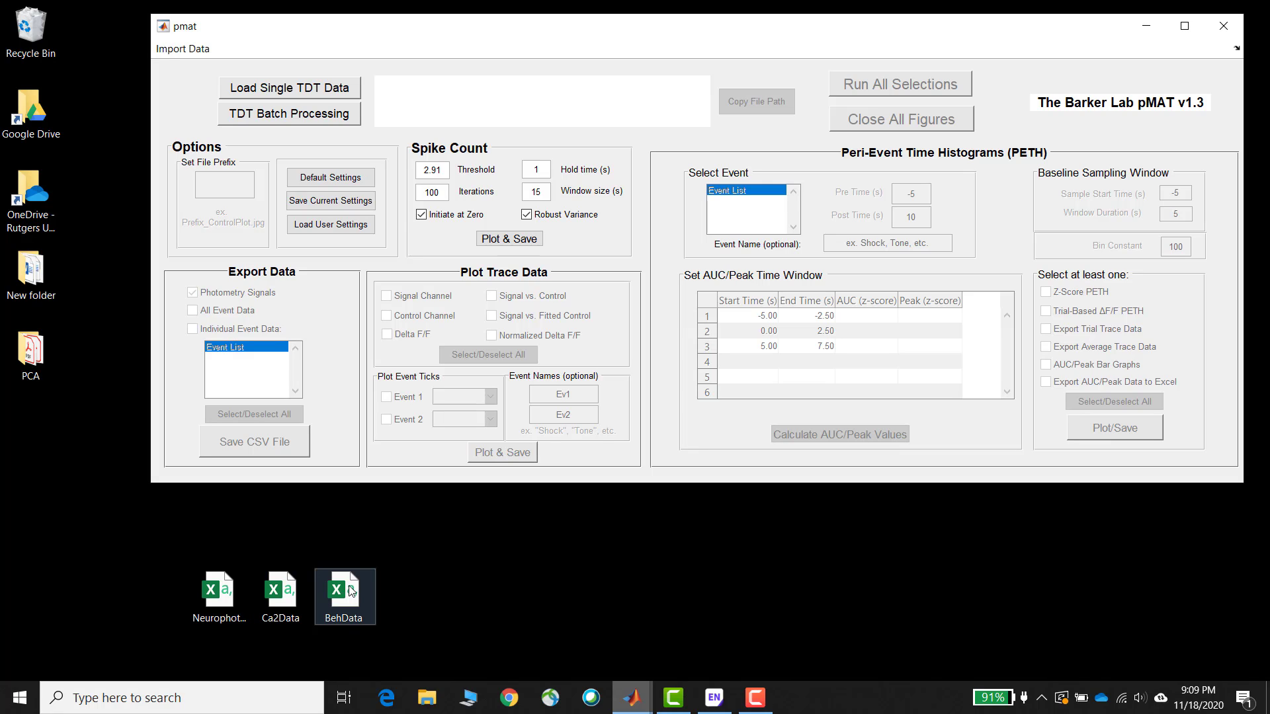
Open Ca2Data in Excel and auto-fit columns A and B so TimeStamp shows in full
double_click(283, 598)
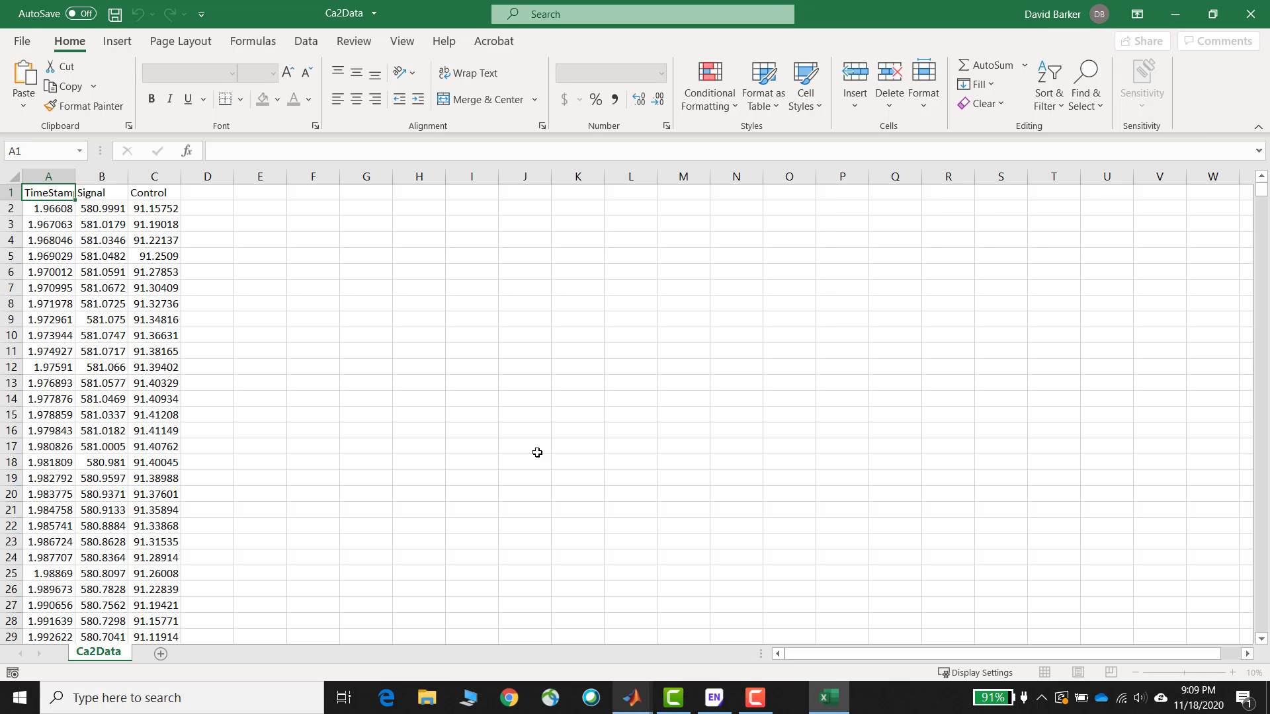
double_click(76, 173)
double_click(137, 178)
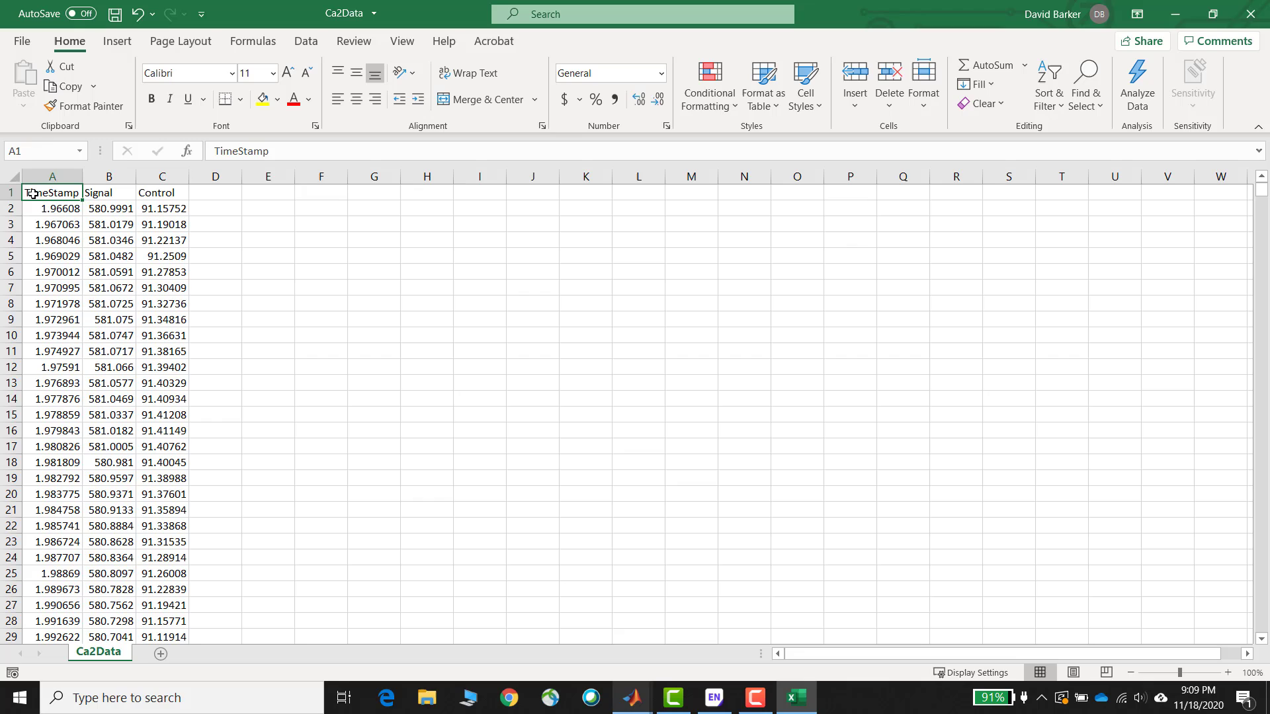
Inspect the TimeStamp, Signal and Control data by selecting their values and columns
left_click(56, 208)
left_click_drag(57, 208, 53, 338)
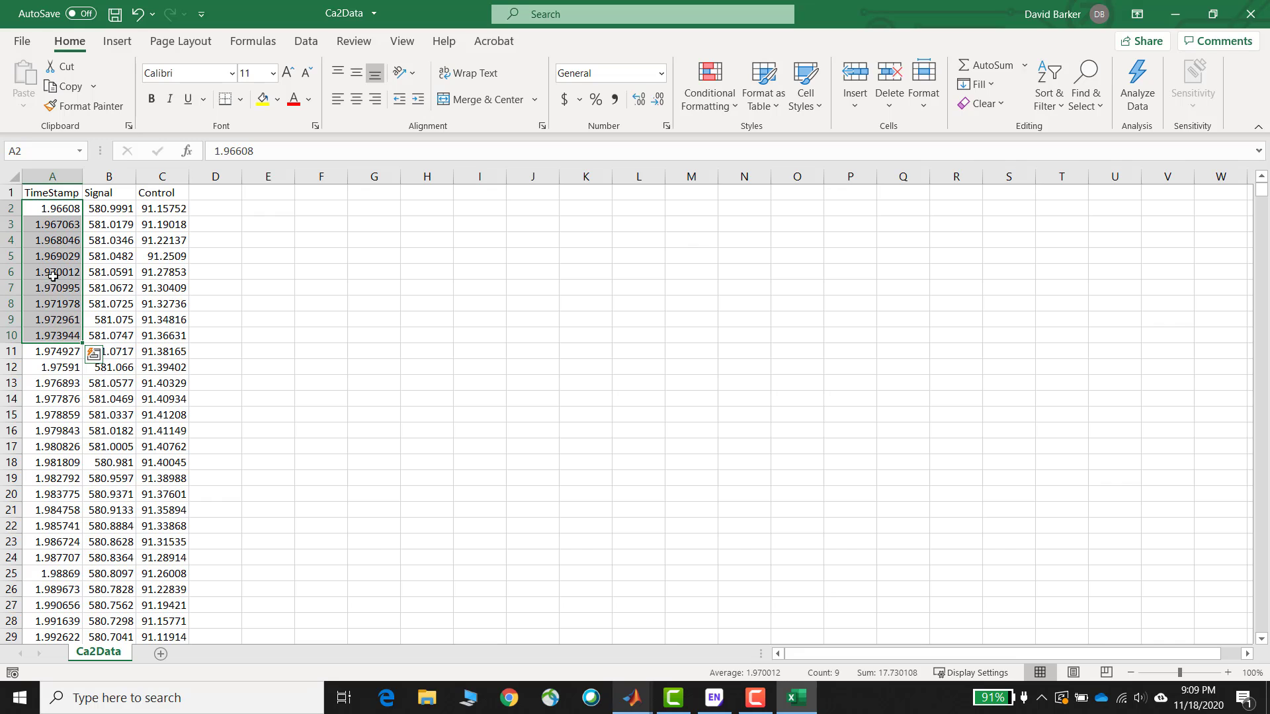
left_click(105, 175)
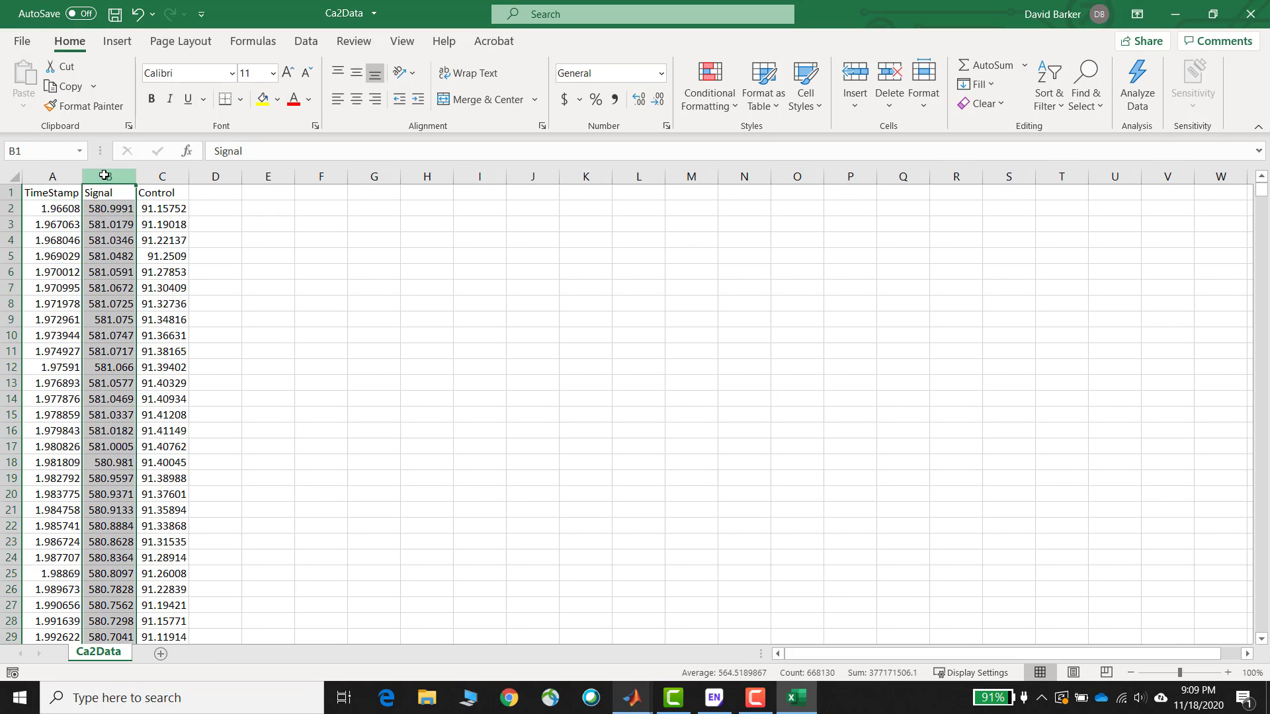
left_click(161, 175)
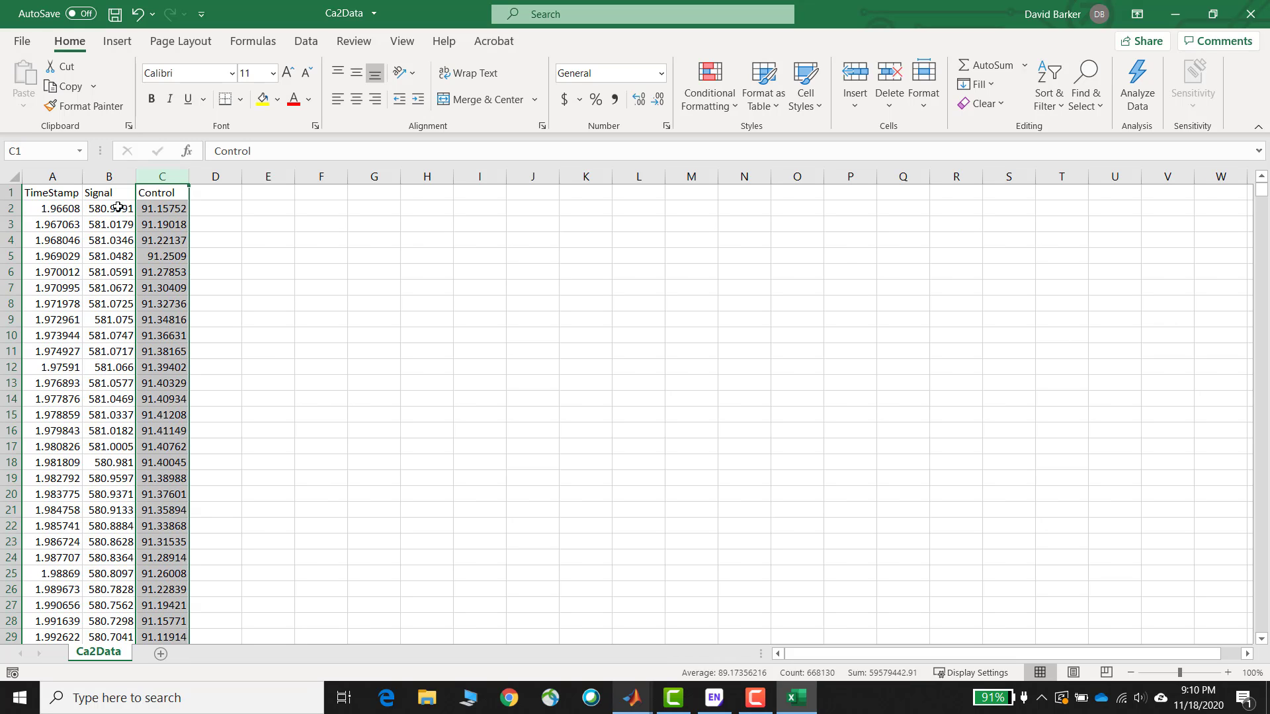
left_click(118, 207)
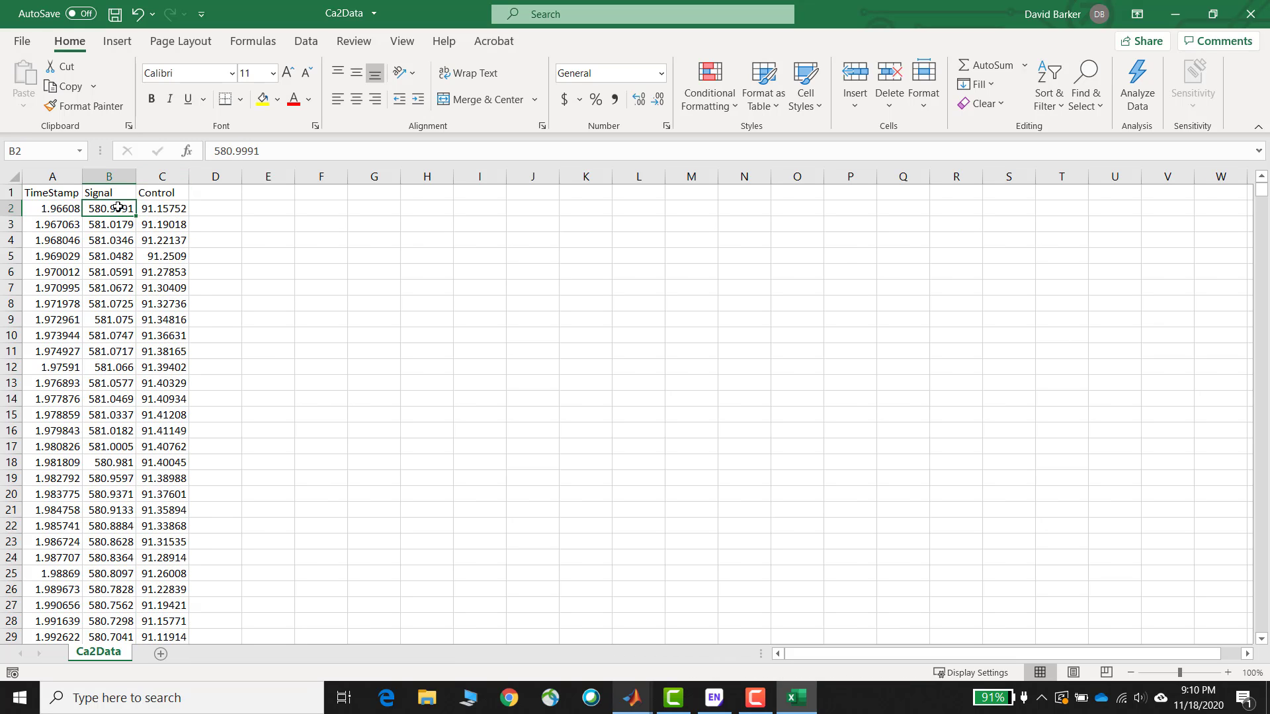
key("ctrl+shift+Down")
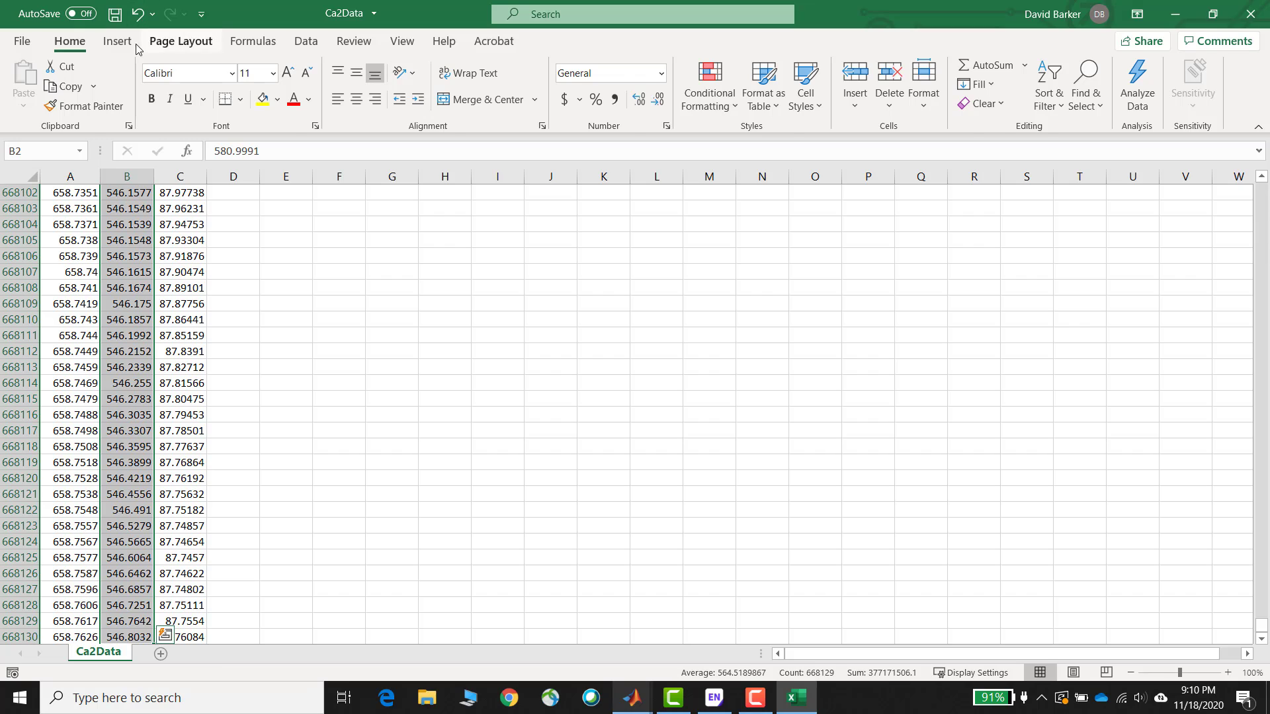
left_click(118, 42)
left_click(588, 65)
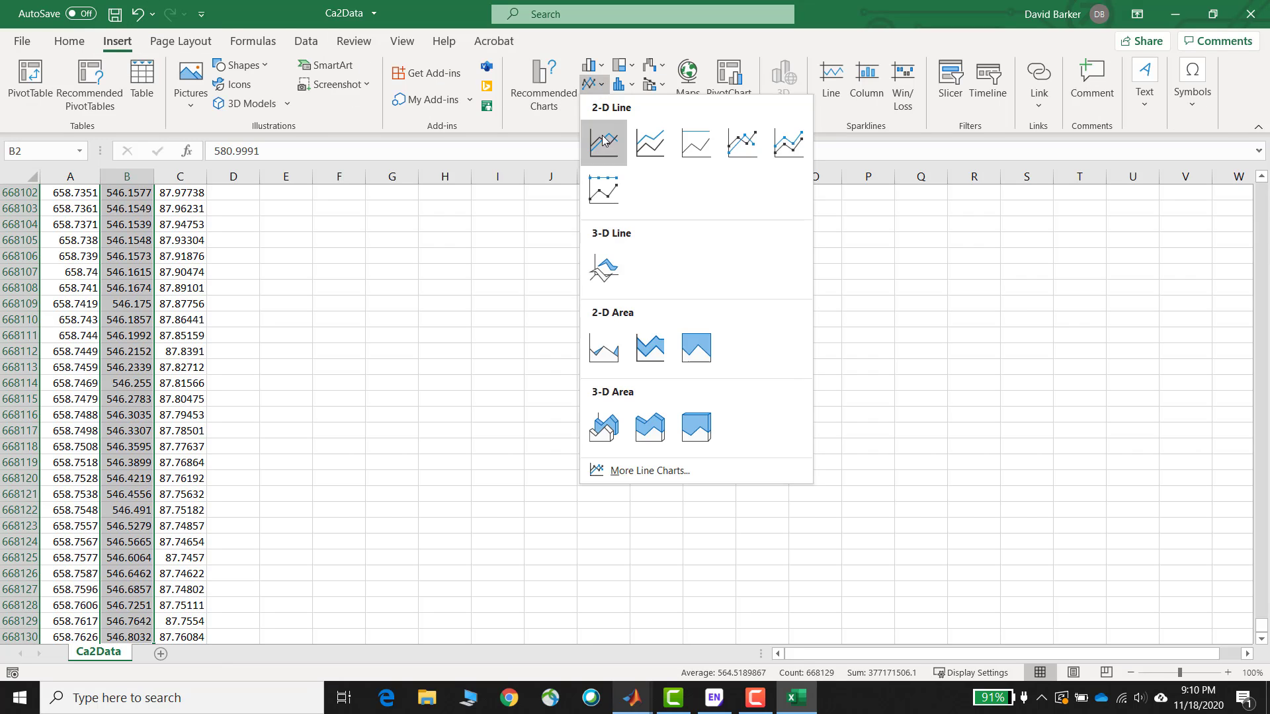
left_click(603, 139)
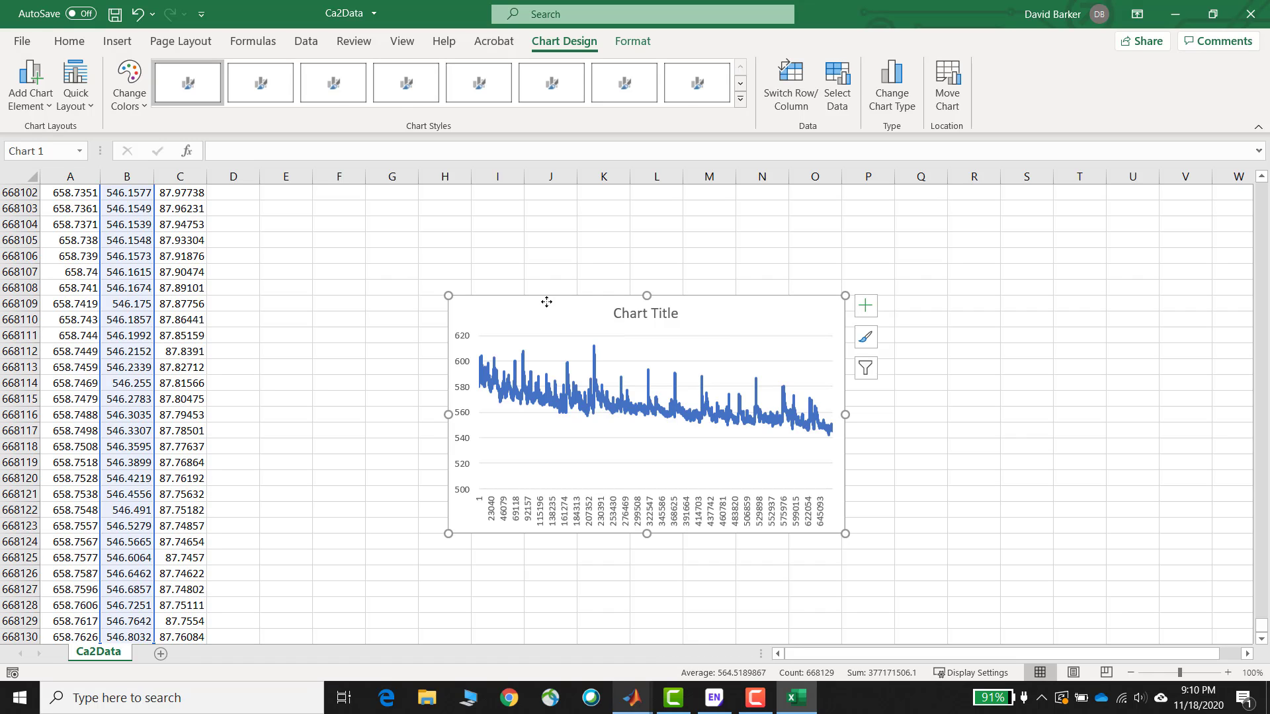
key("Delete")
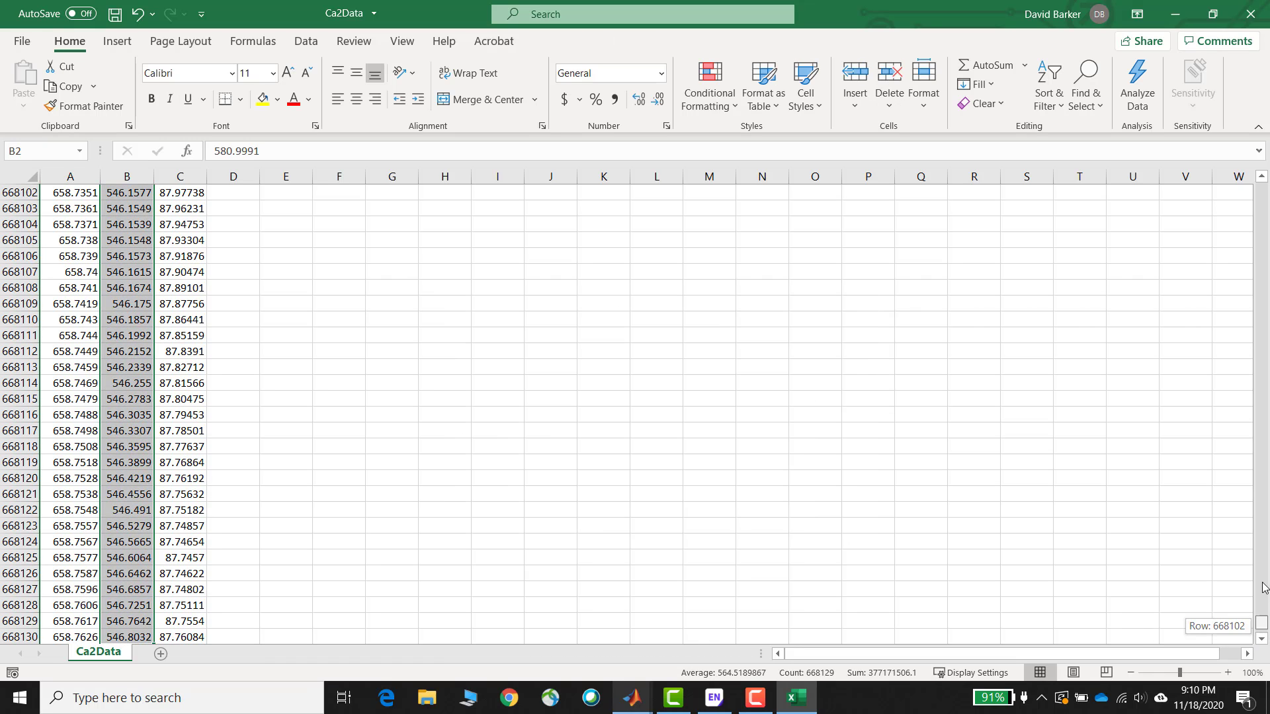
left_click_drag(1263, 587, 1261, 189)
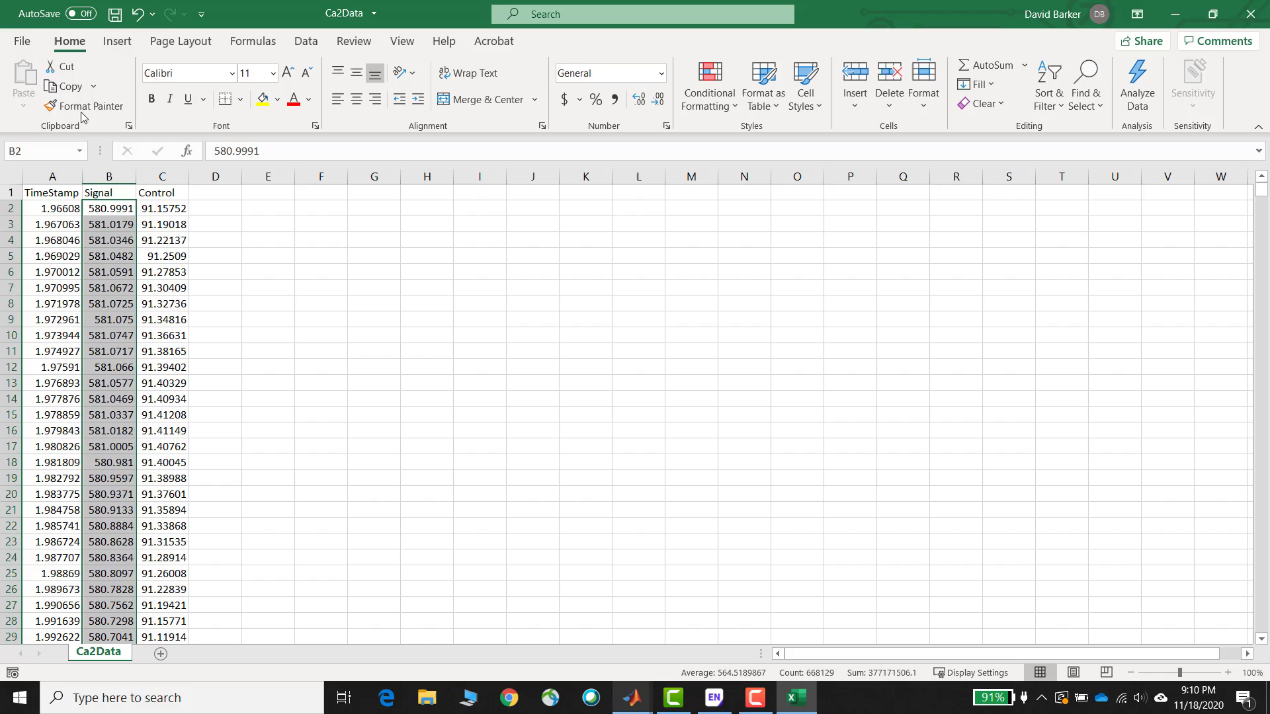
Save the recording to the Desktop as SignalData in CSV (Comma delimited) format
left_click(22, 38)
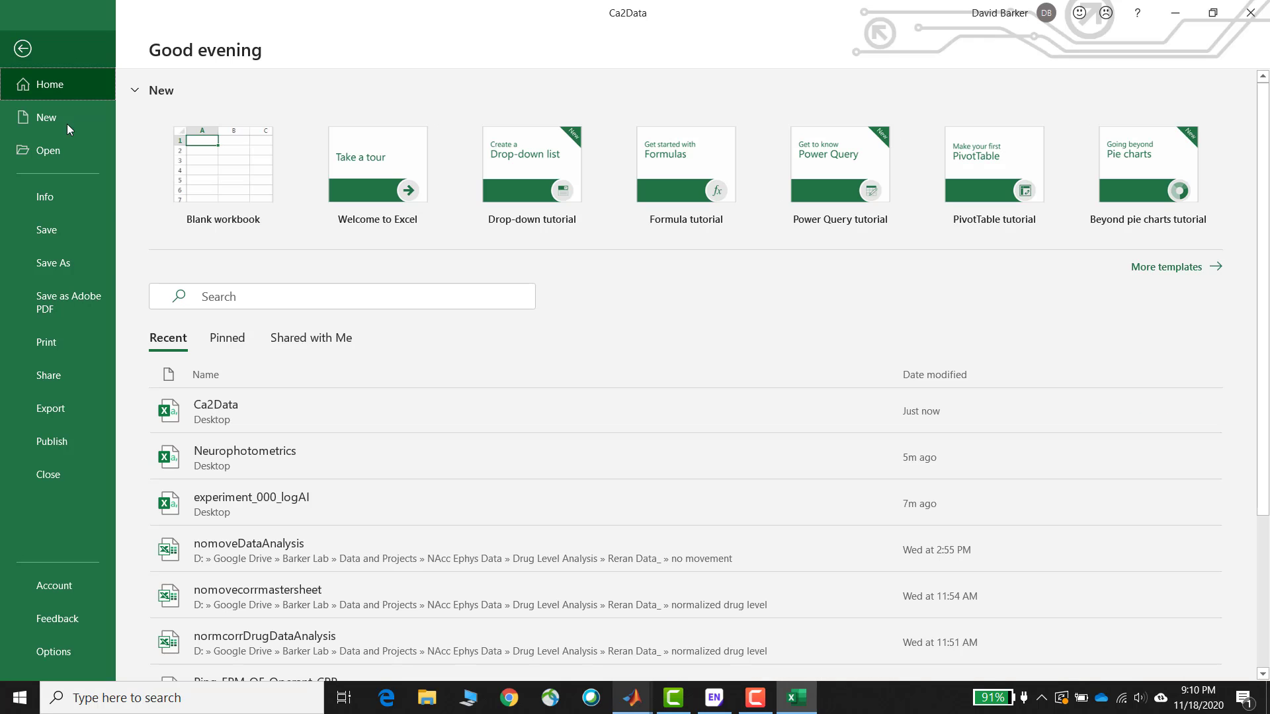
left_click(63, 272)
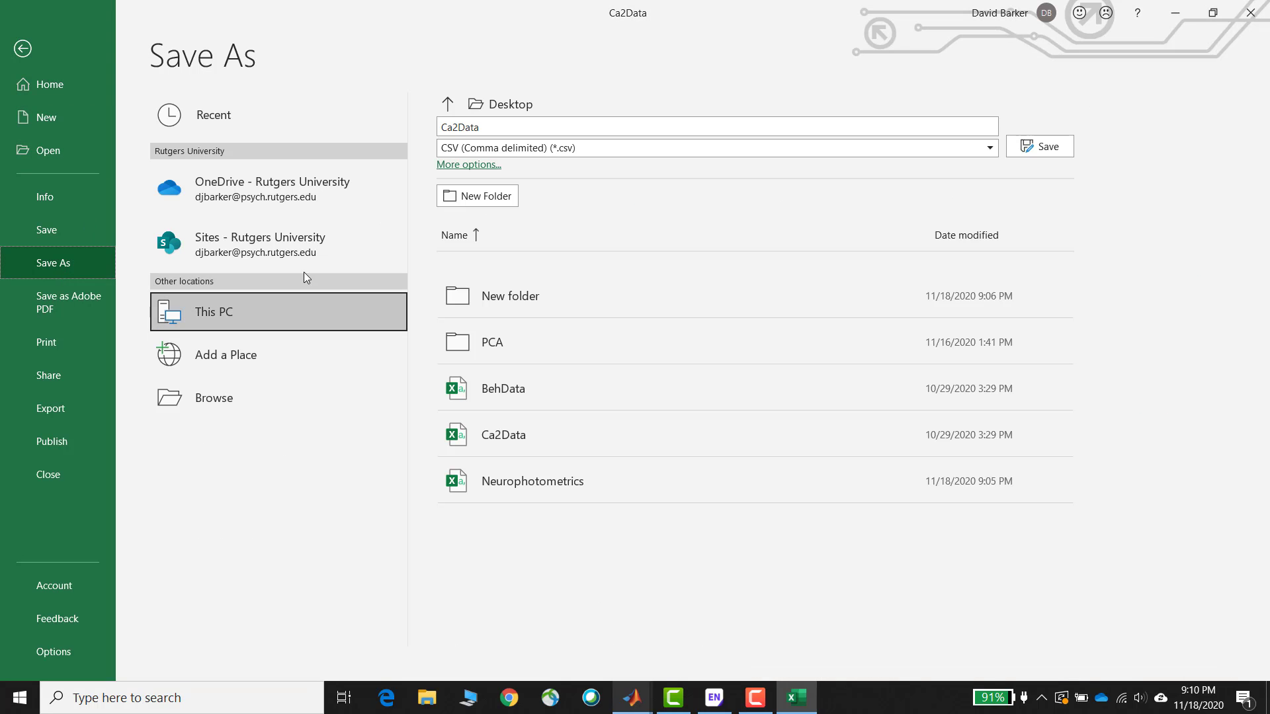
left_click(624, 149)
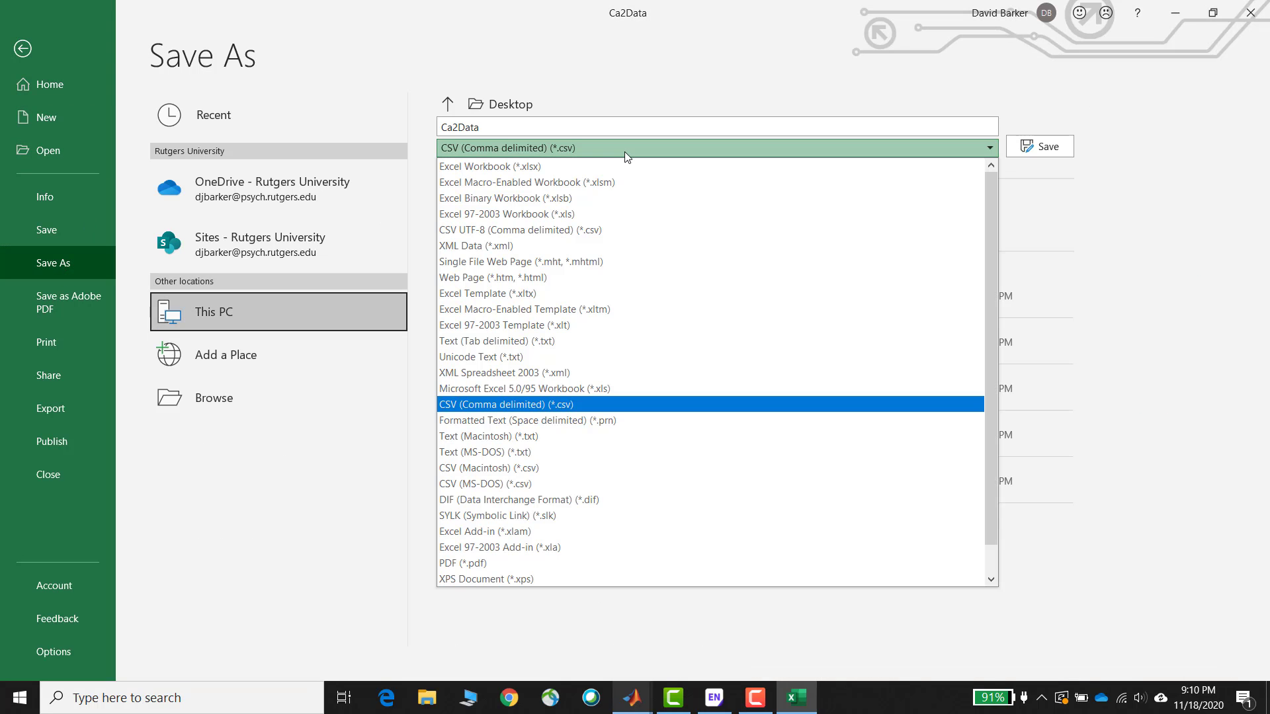
left_click(577, 404)
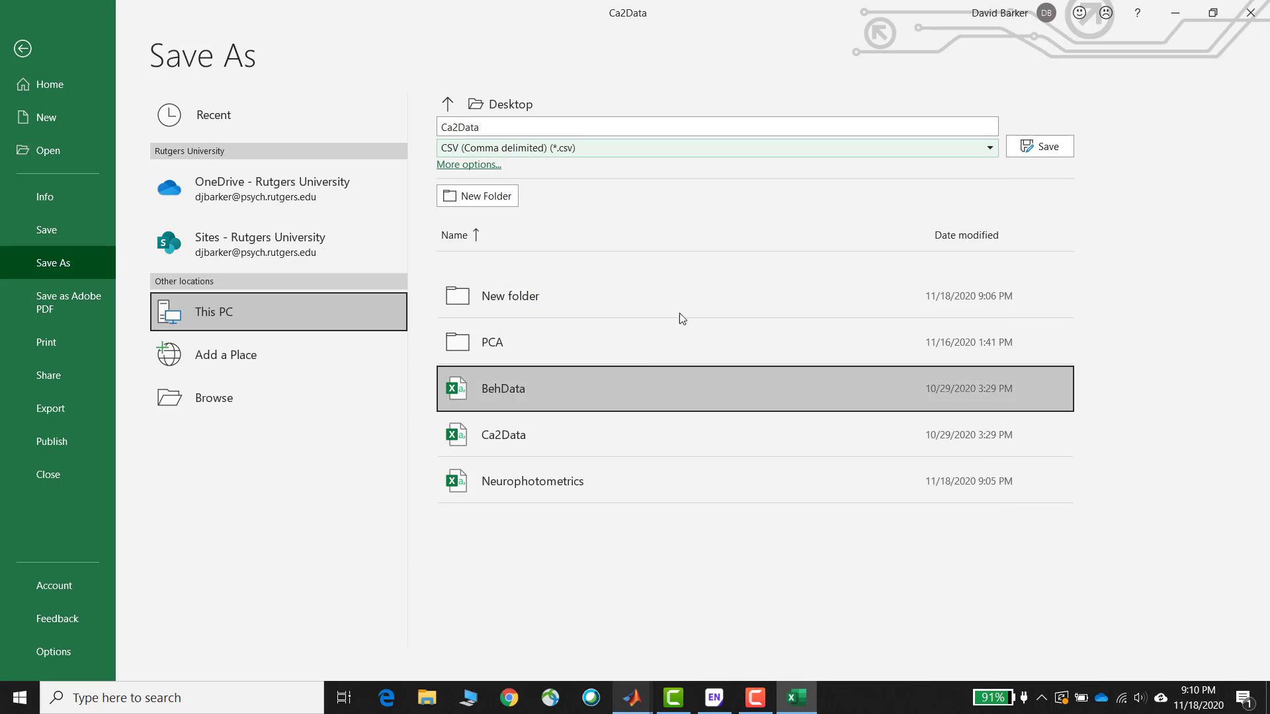
double_click(459, 127)
left_click_drag(459, 127, 424, 125)
type("Signal")
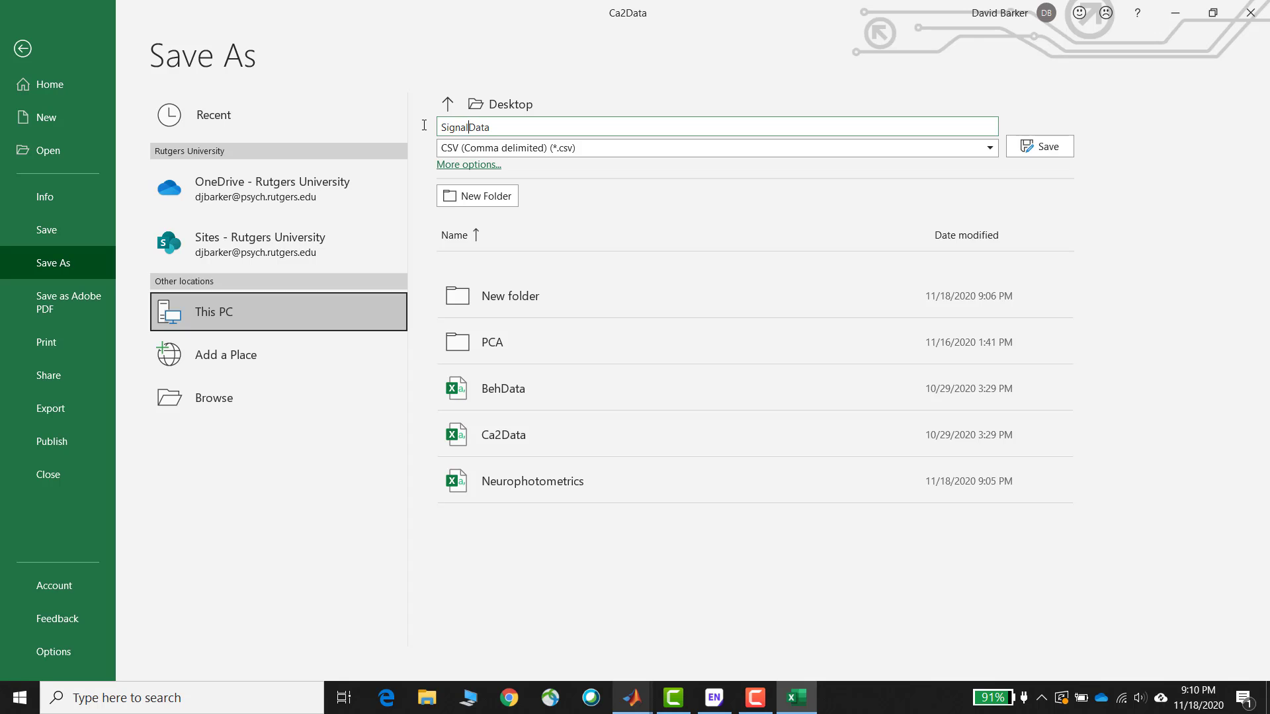
left_click(1065, 146)
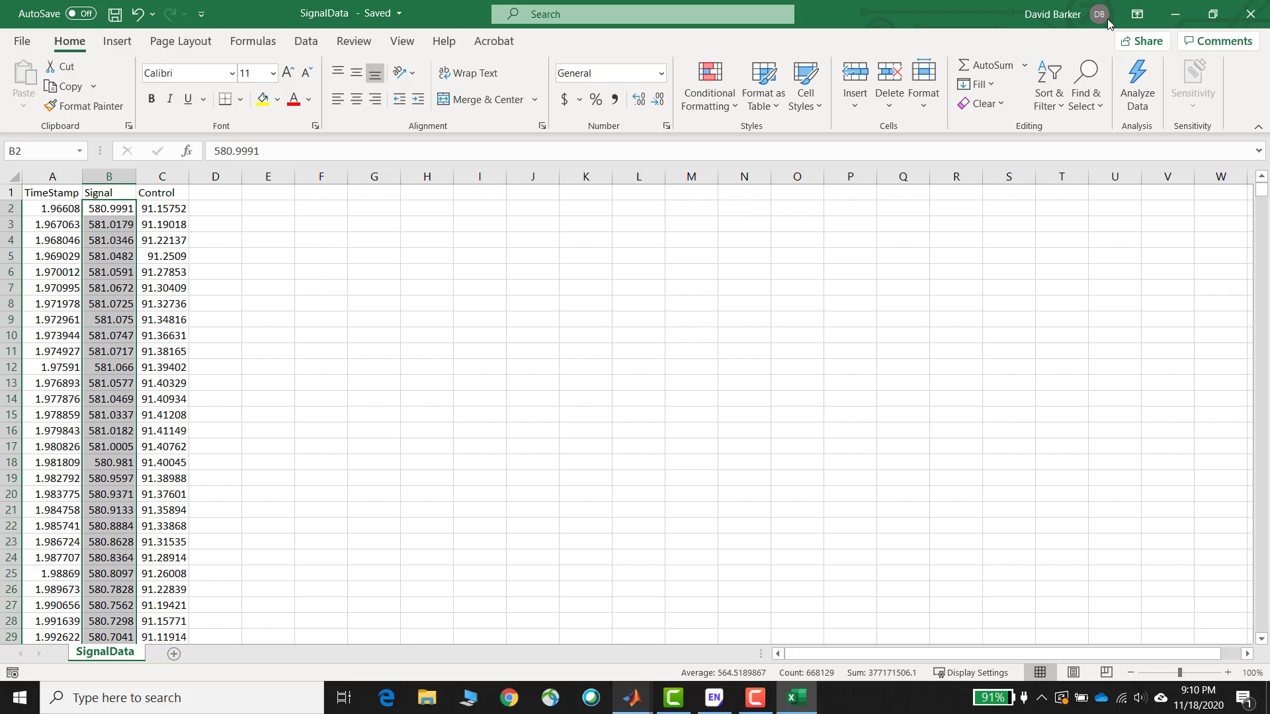
Close Excel, place SignalData beside BehData, open BehData and widen column A
left_click(1257, 18)
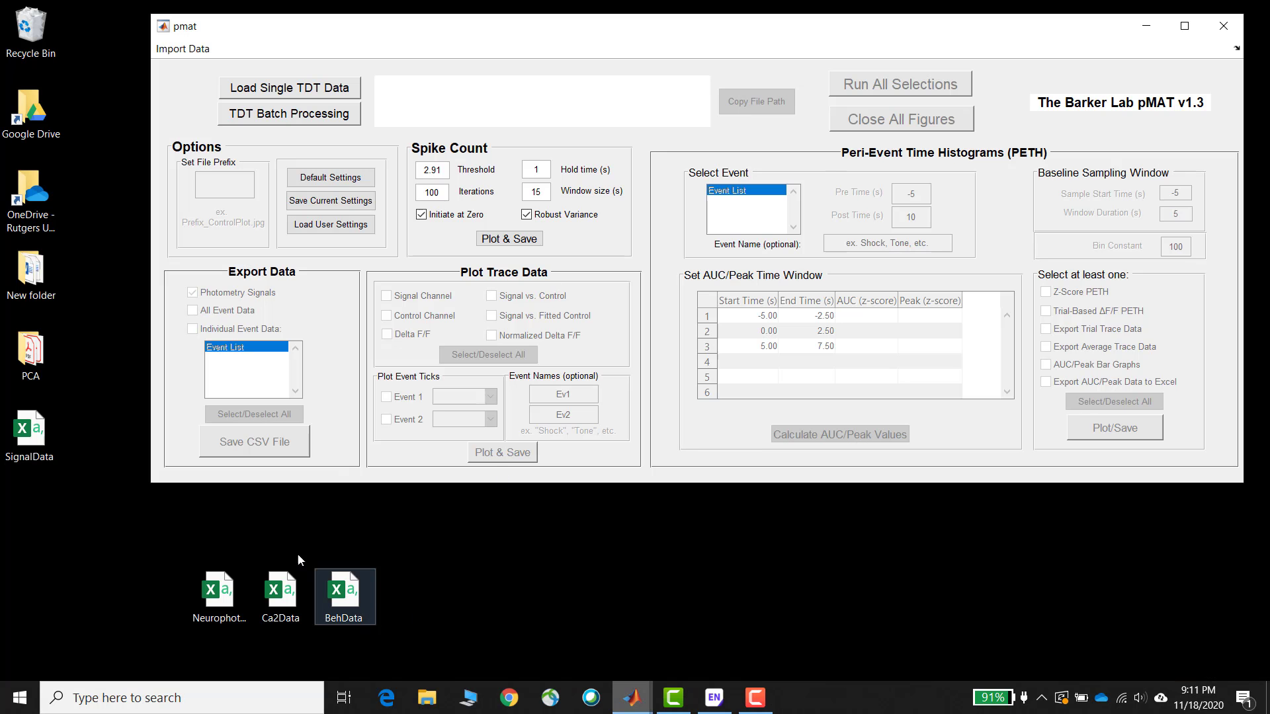
left_click_drag(30, 430, 407, 597)
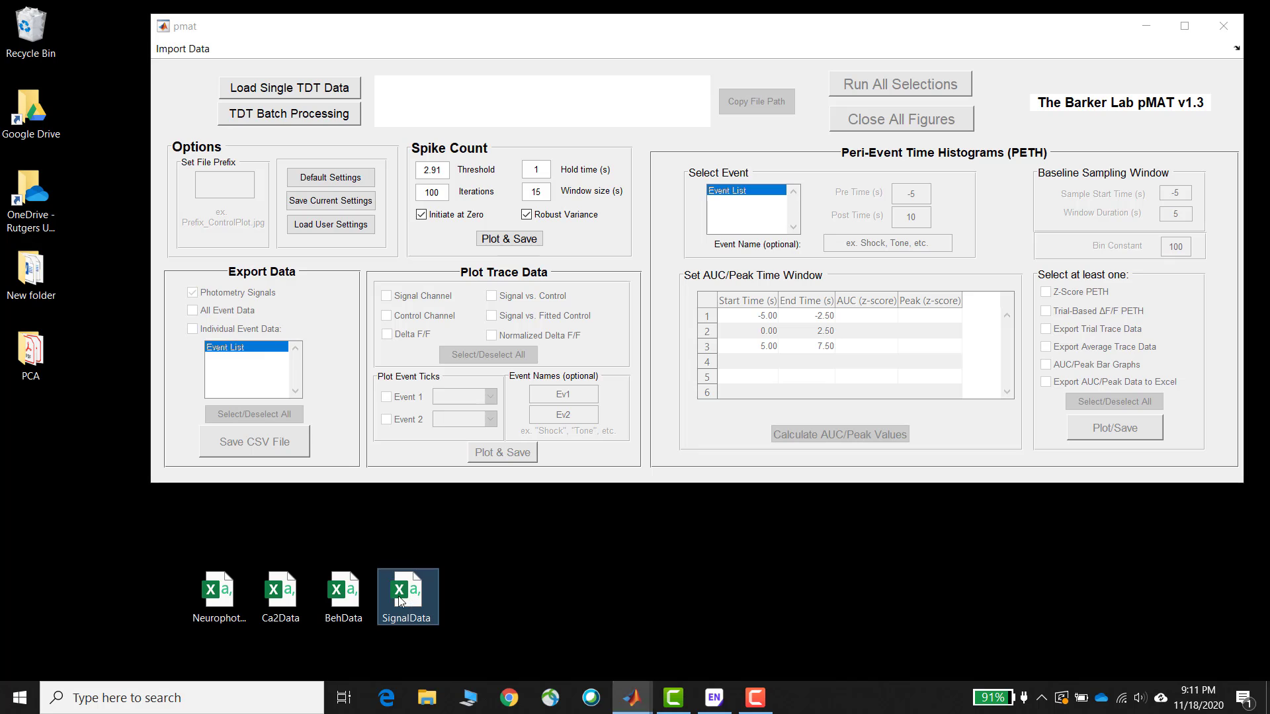
double_click(344, 598)
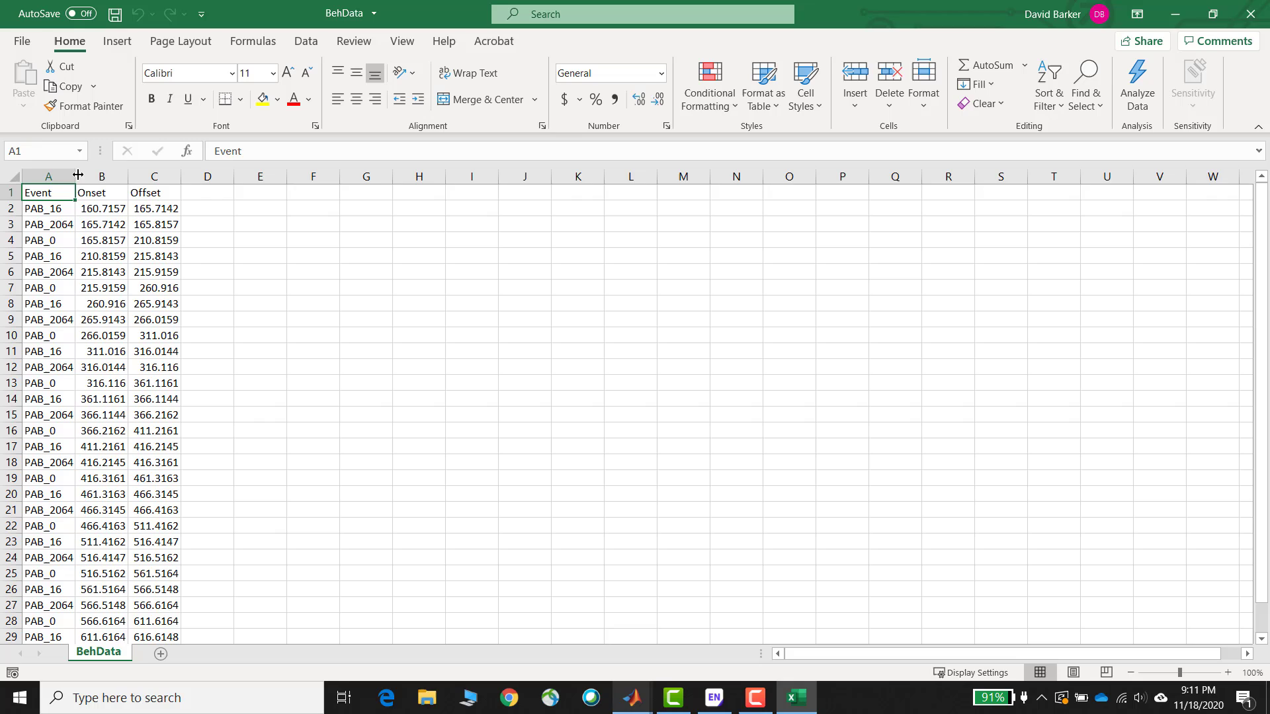
left_click_drag(77, 175, 112, 175)
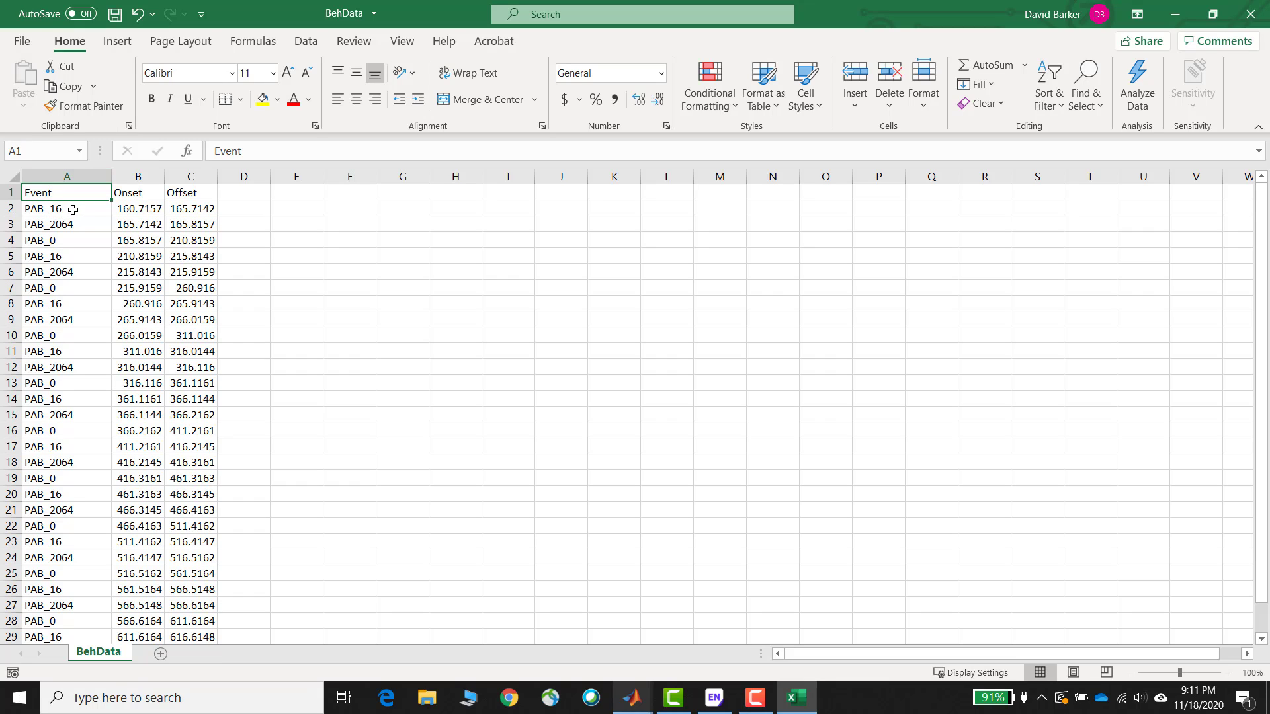
Inspect the Onset and Offset columns and the event names starting with PAB_16
left_click(136, 176)
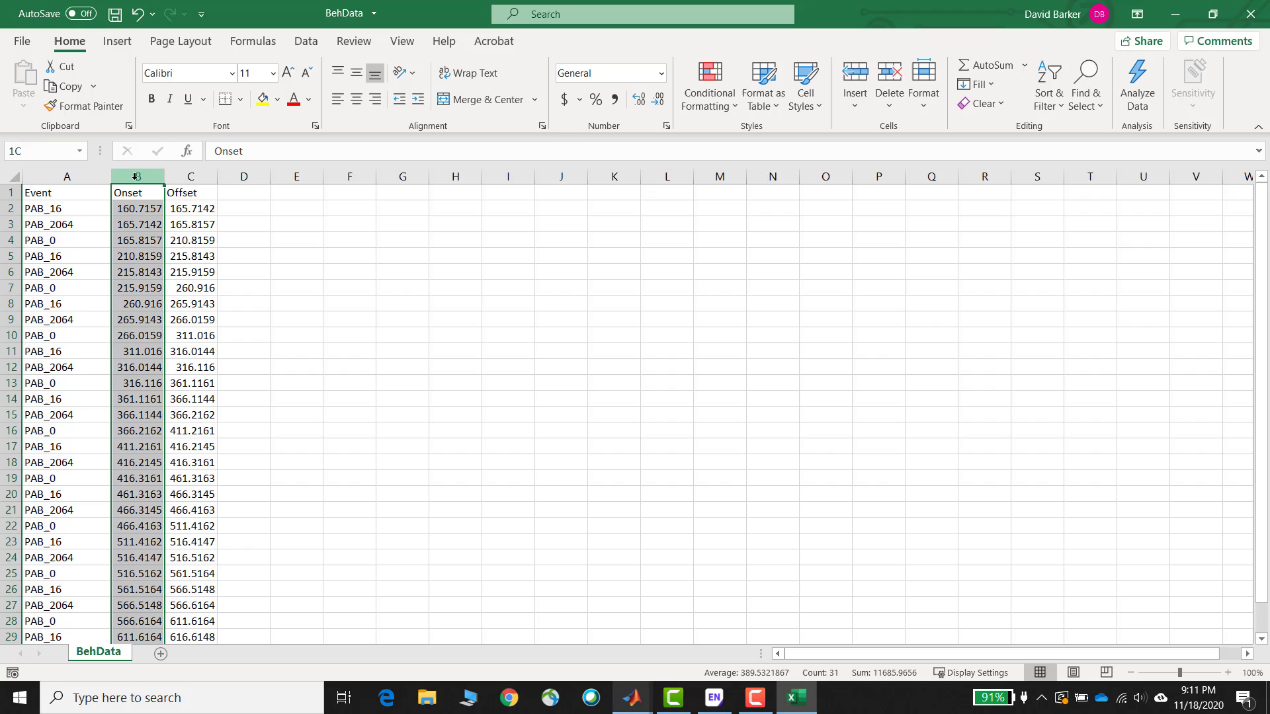
left_click(191, 177)
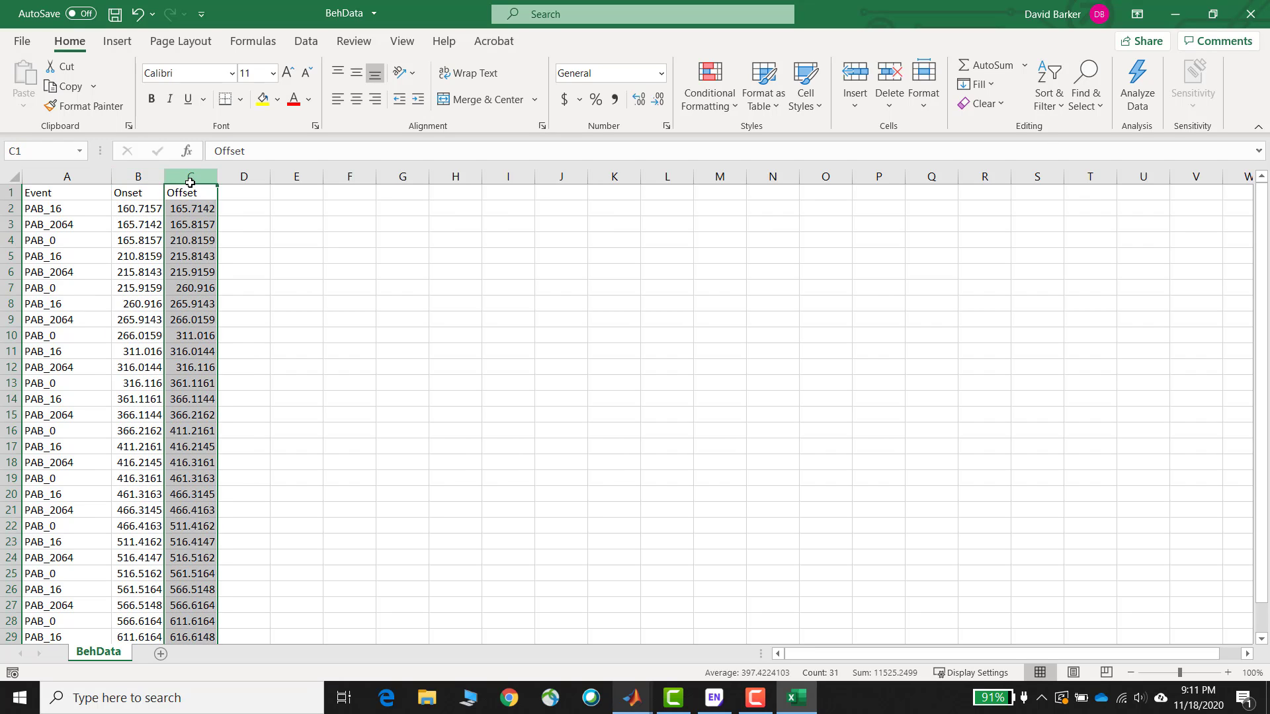
left_click(143, 209)
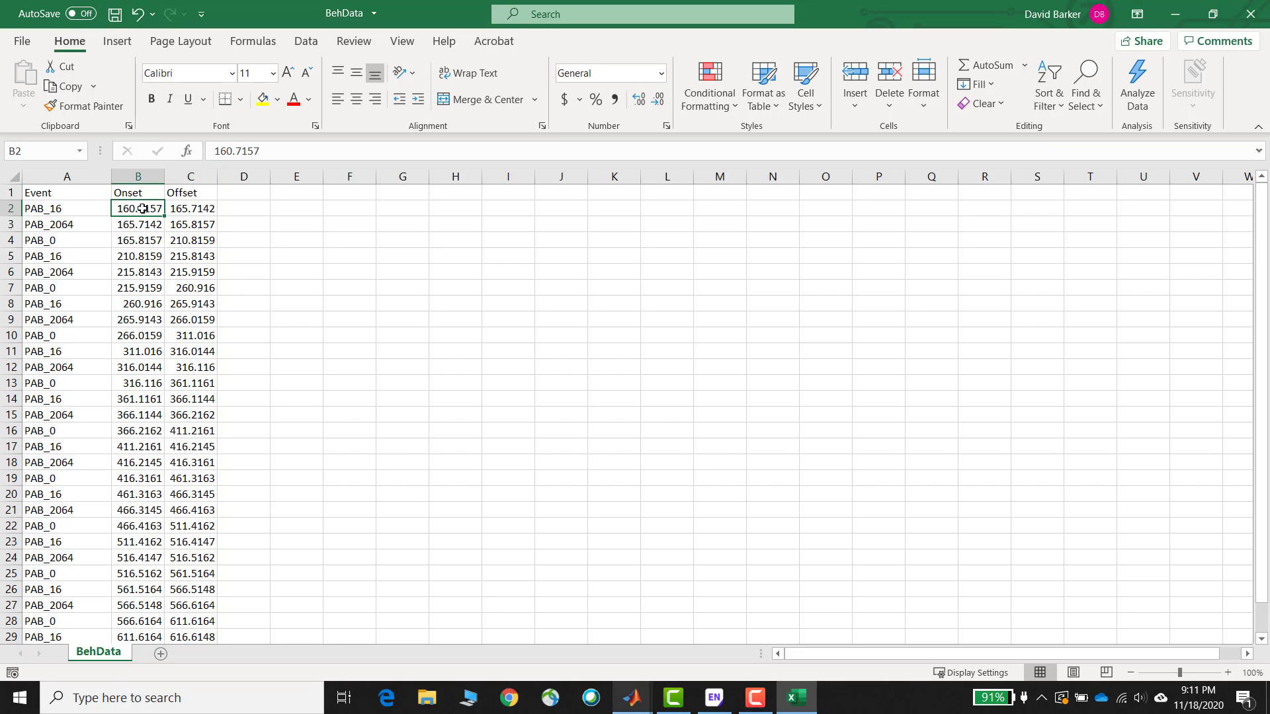
left_click(190, 208)
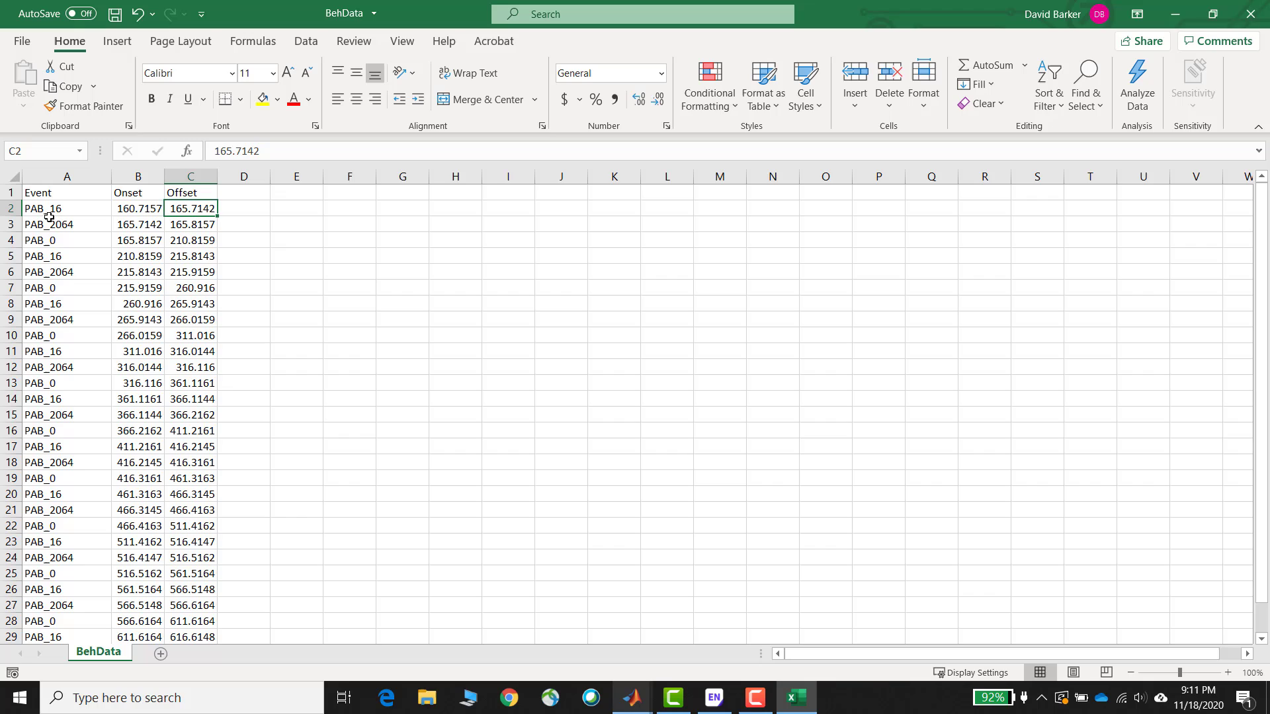
left_click(49, 194)
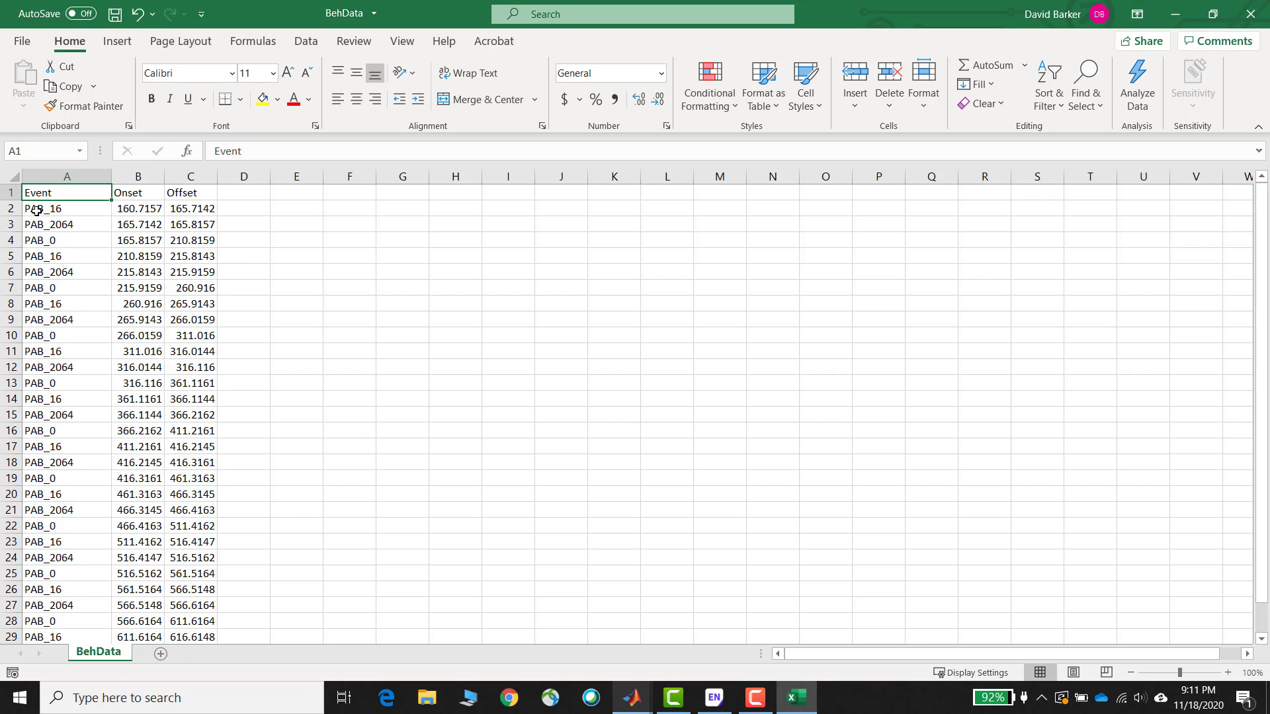
left_click(45, 209)
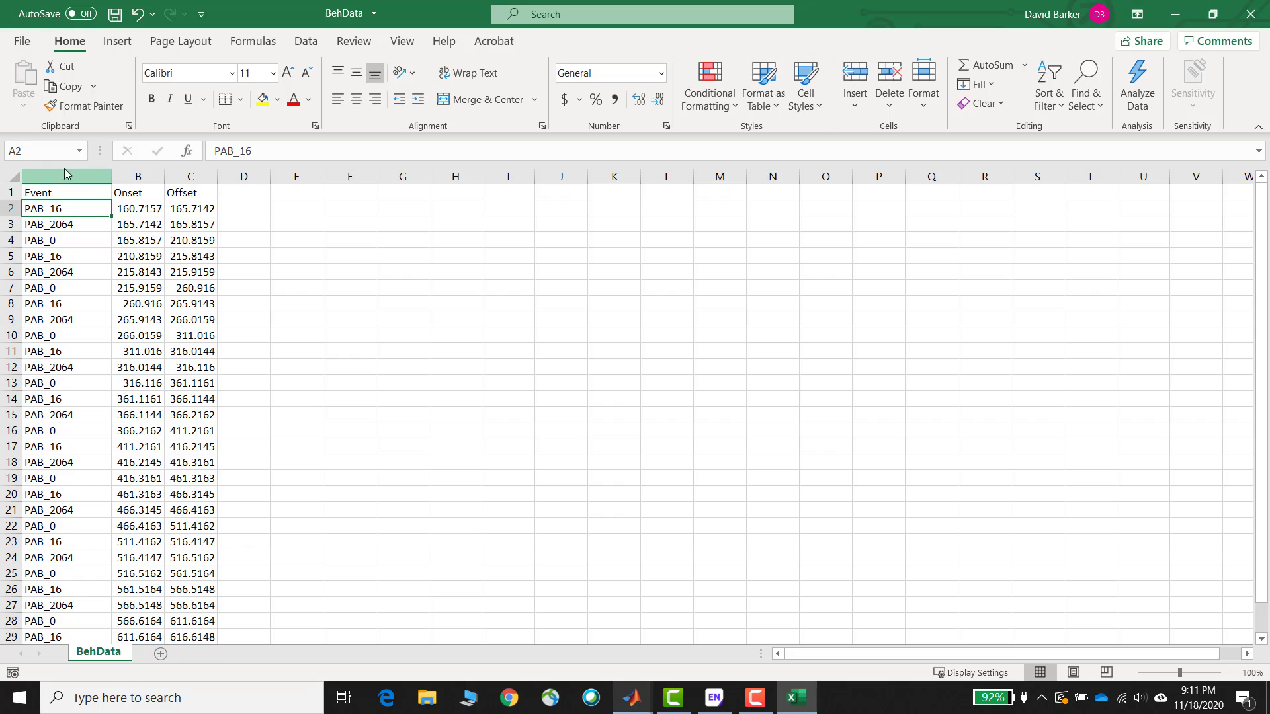
Sort columns A through C of the event data by Event
left_click_drag(66, 176, 190, 176)
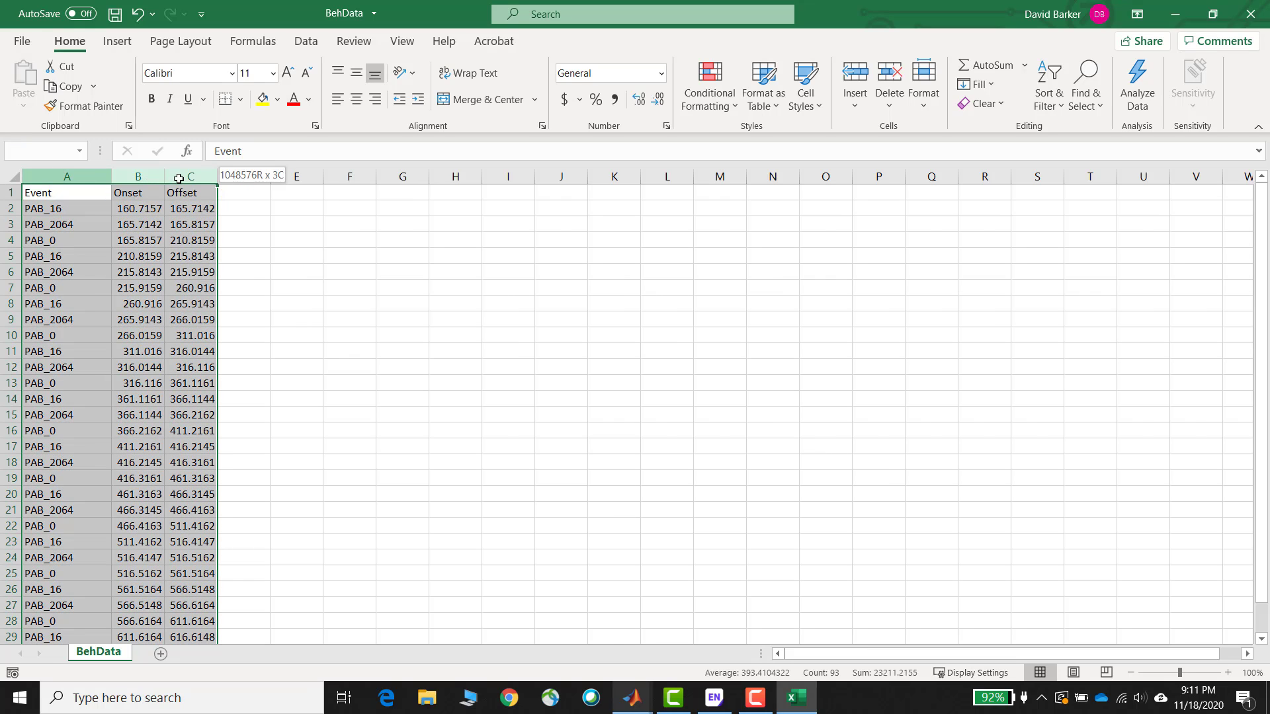
left_click(308, 42)
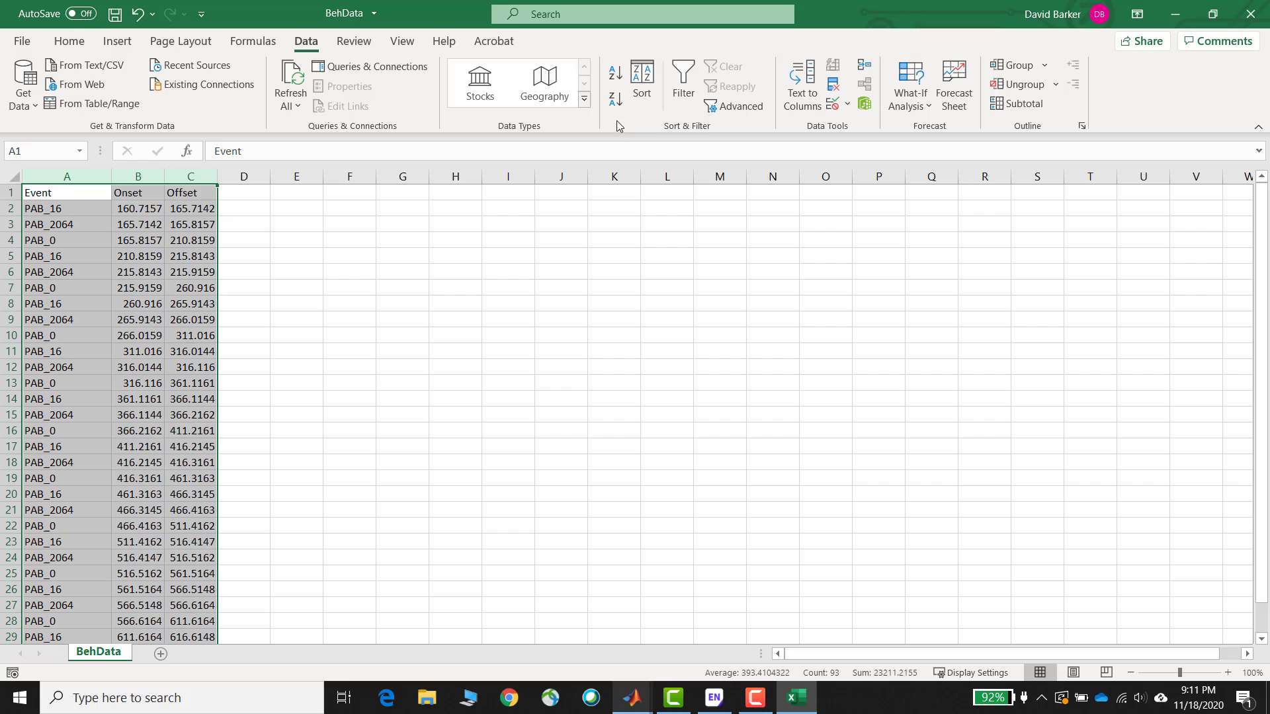
left_click(645, 91)
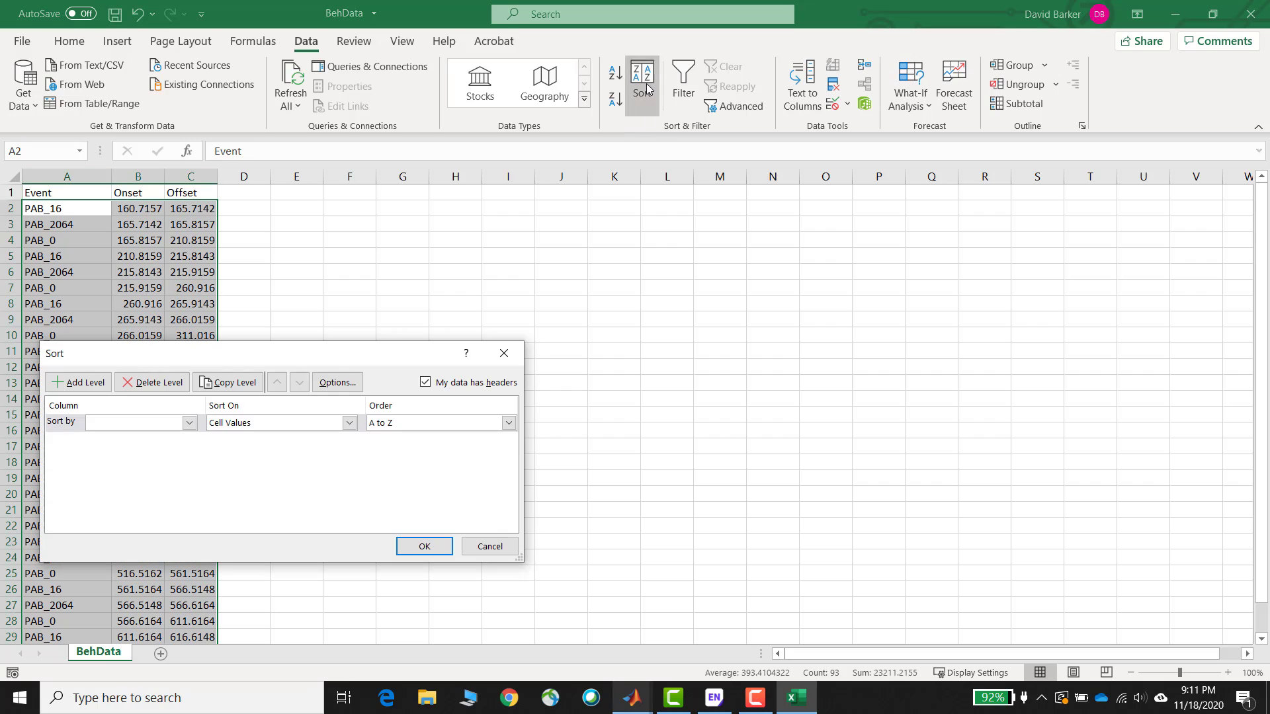
left_click(189, 424)
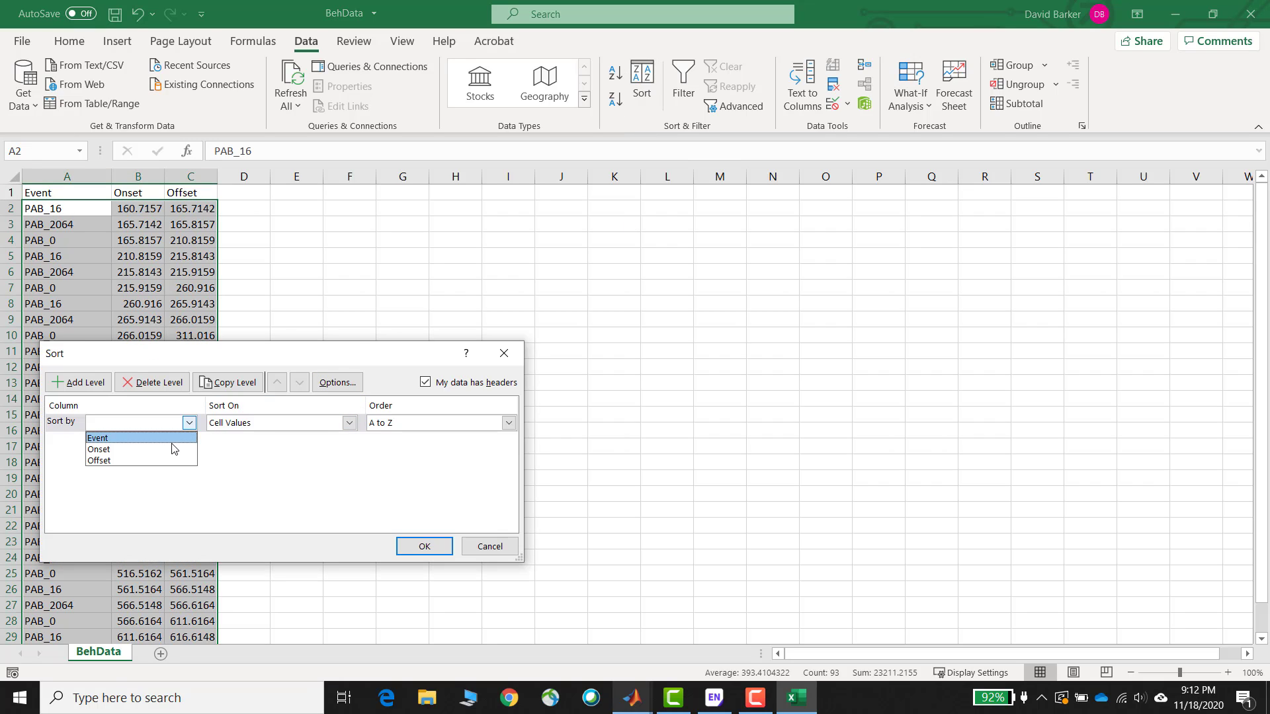
left_click(162, 438)
left_click(424, 546)
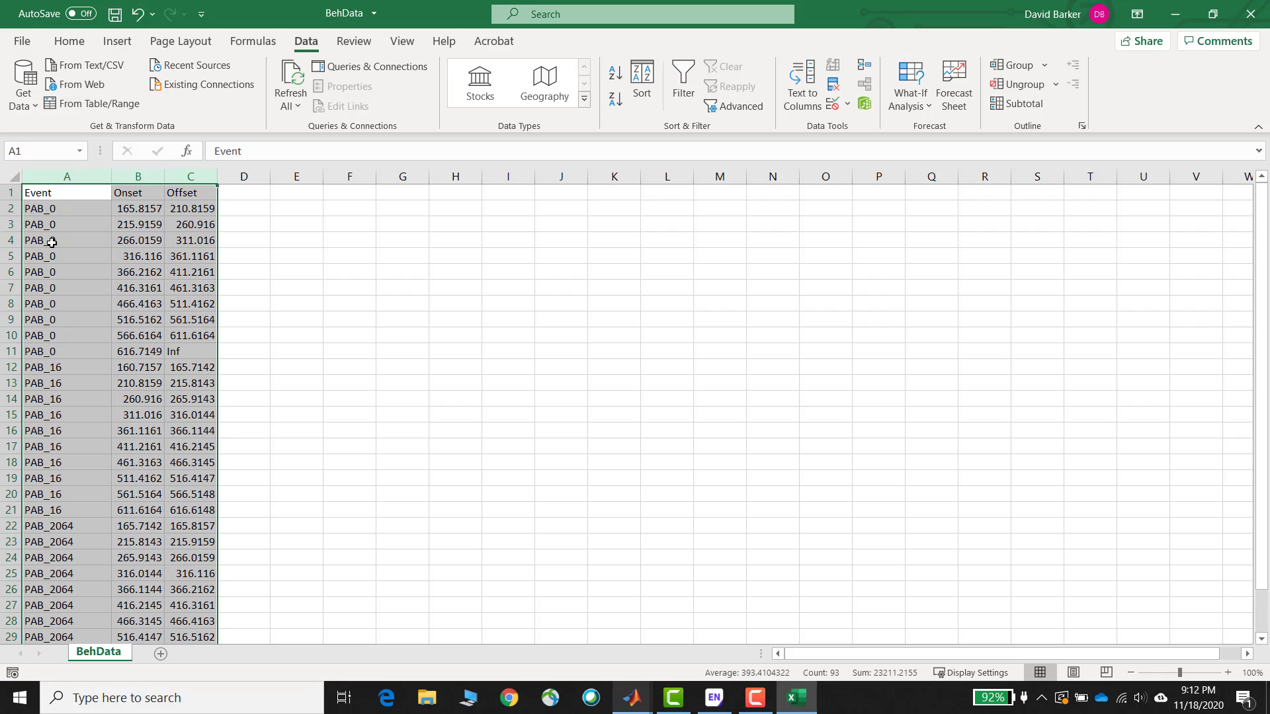
Rename the PAB_16 entries from A12 downward to Tone
left_click(51, 208)
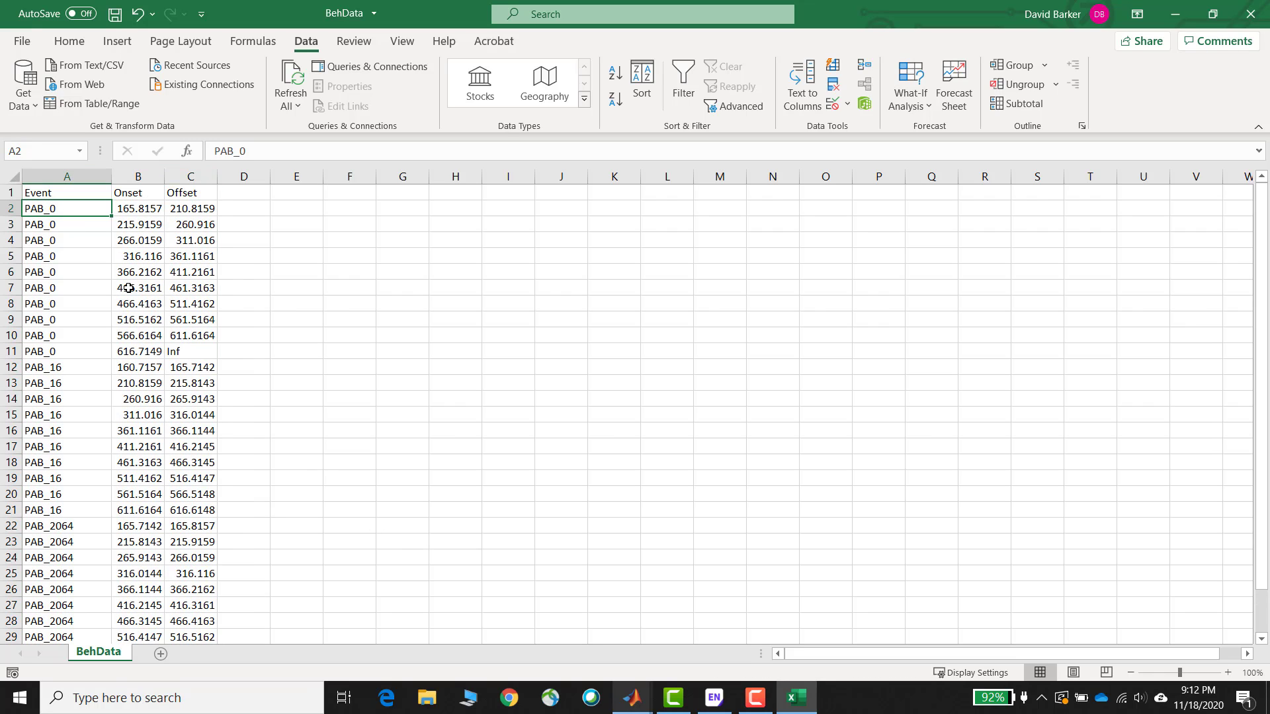
left_click(64, 369)
type("Tone")
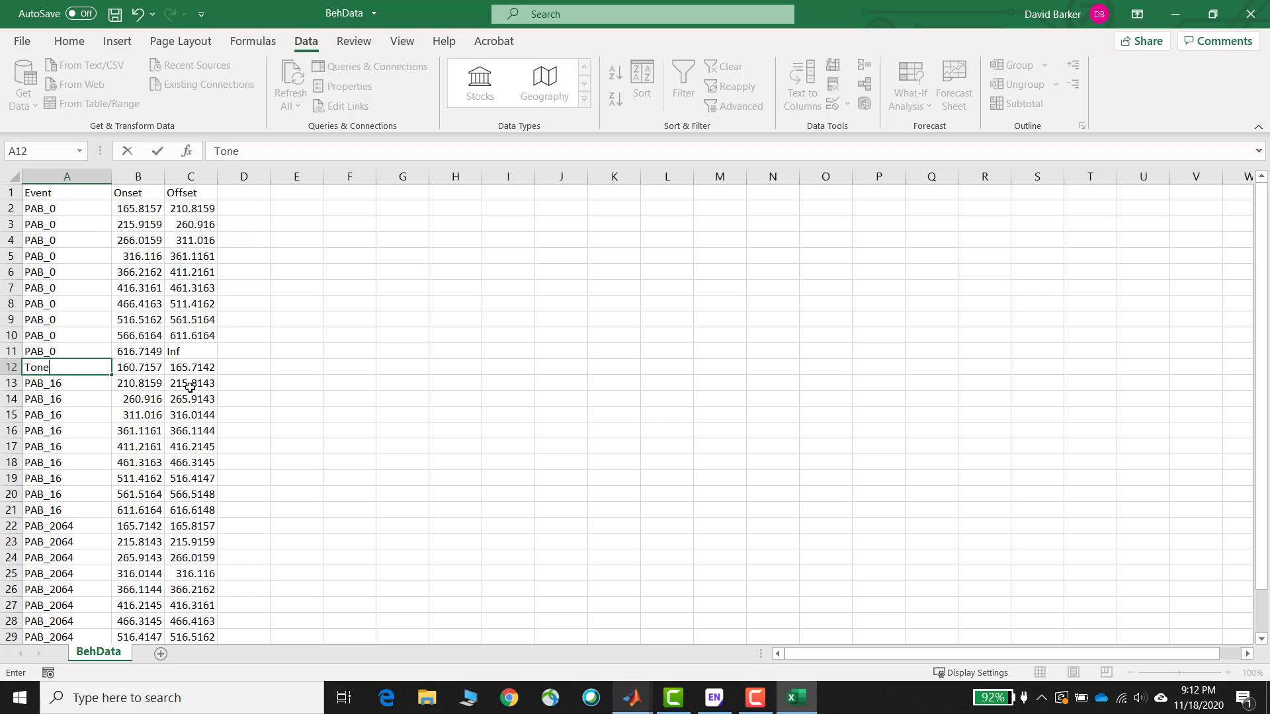
key("Return")
type("Tone")
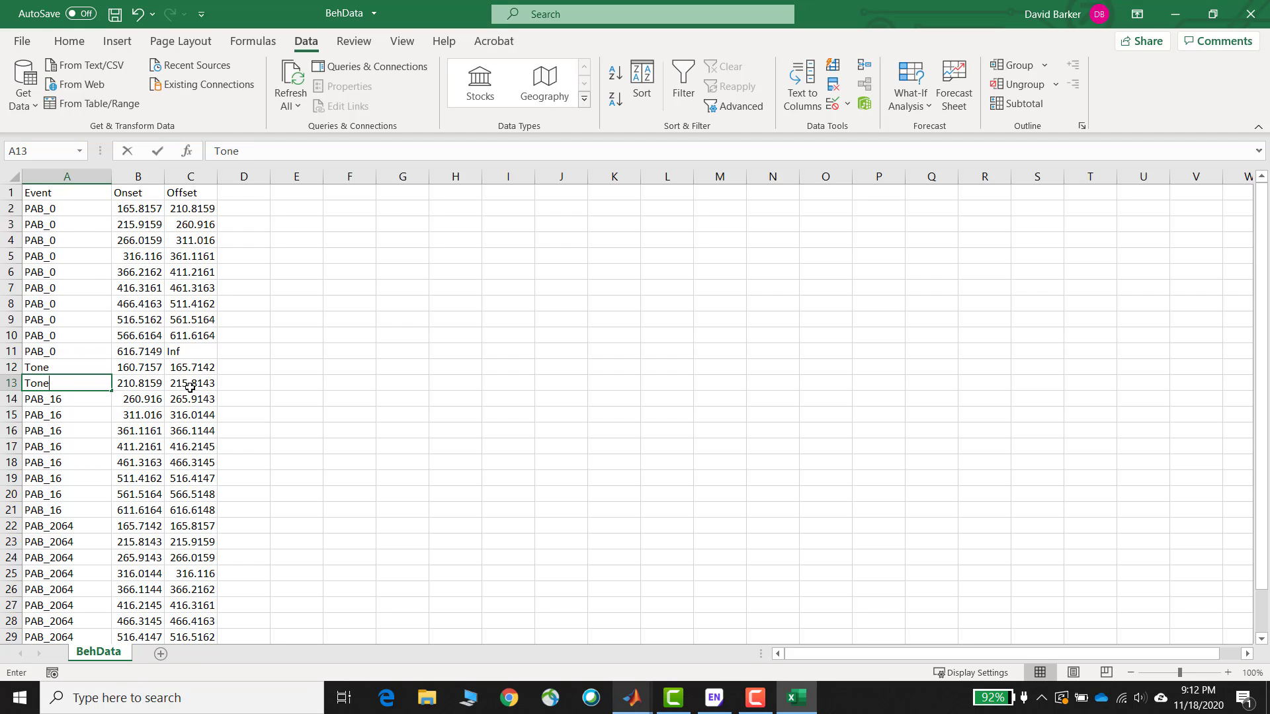
left_click_drag(71, 369, 110, 515)
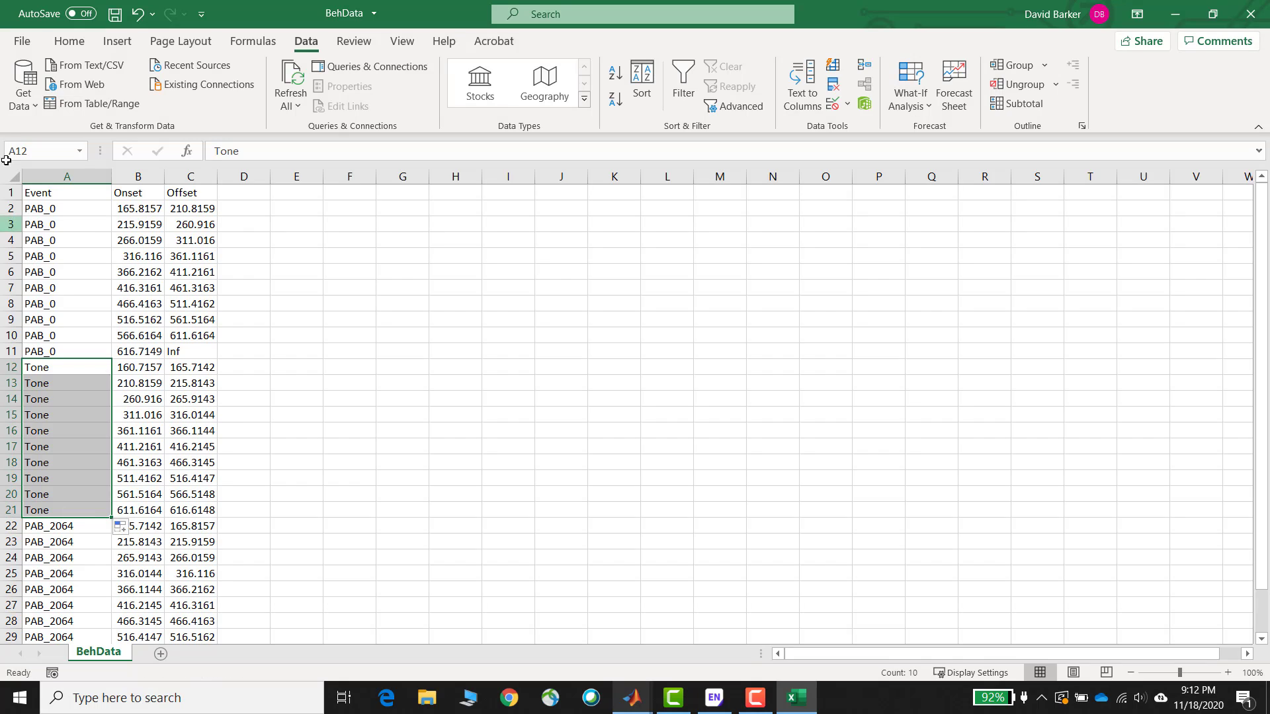
Save the edited sheet over BehData.csv as CSV (Comma delimited), replacing the existing file
left_click(22, 43)
left_click(73, 264)
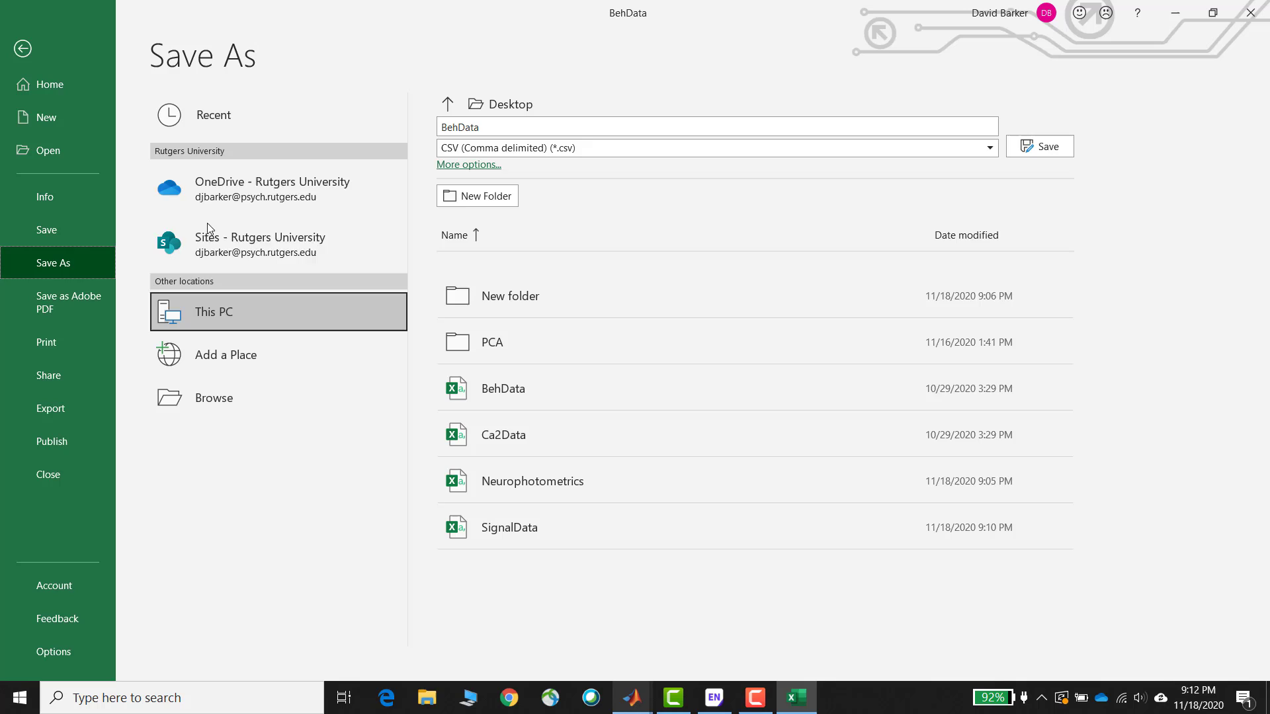
left_click(505, 149)
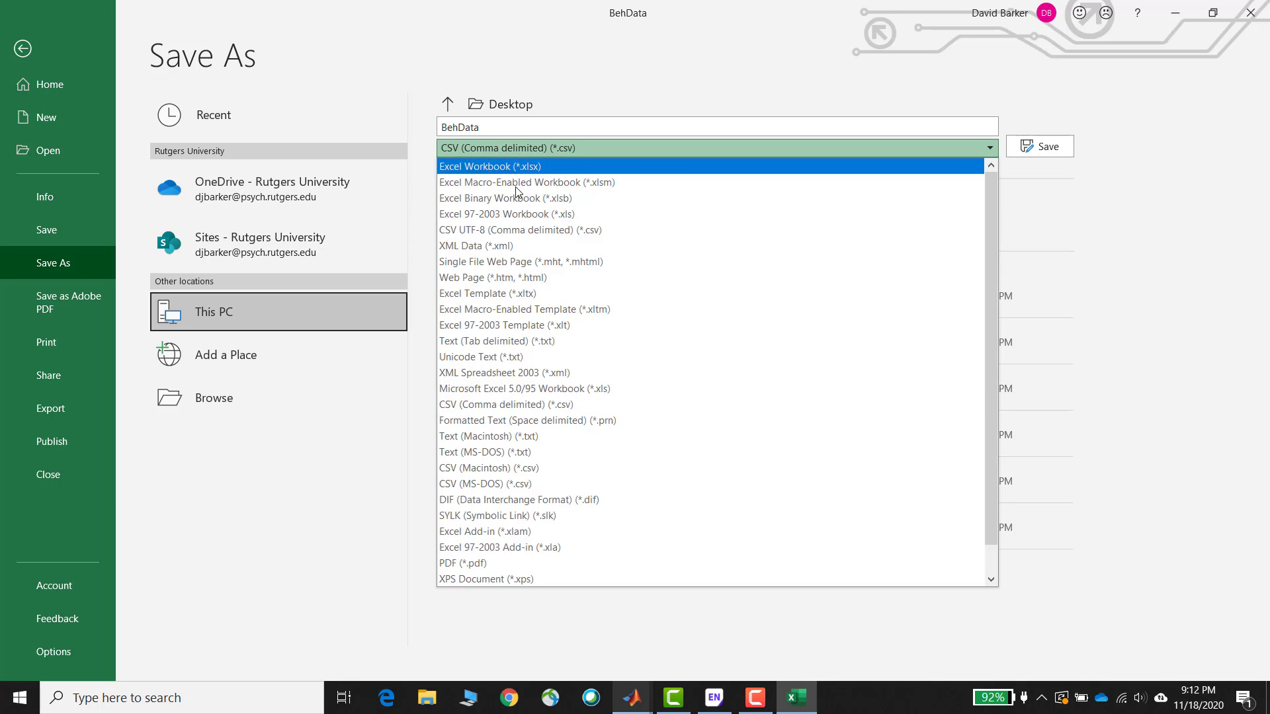
left_click(541, 405)
left_click(1051, 151)
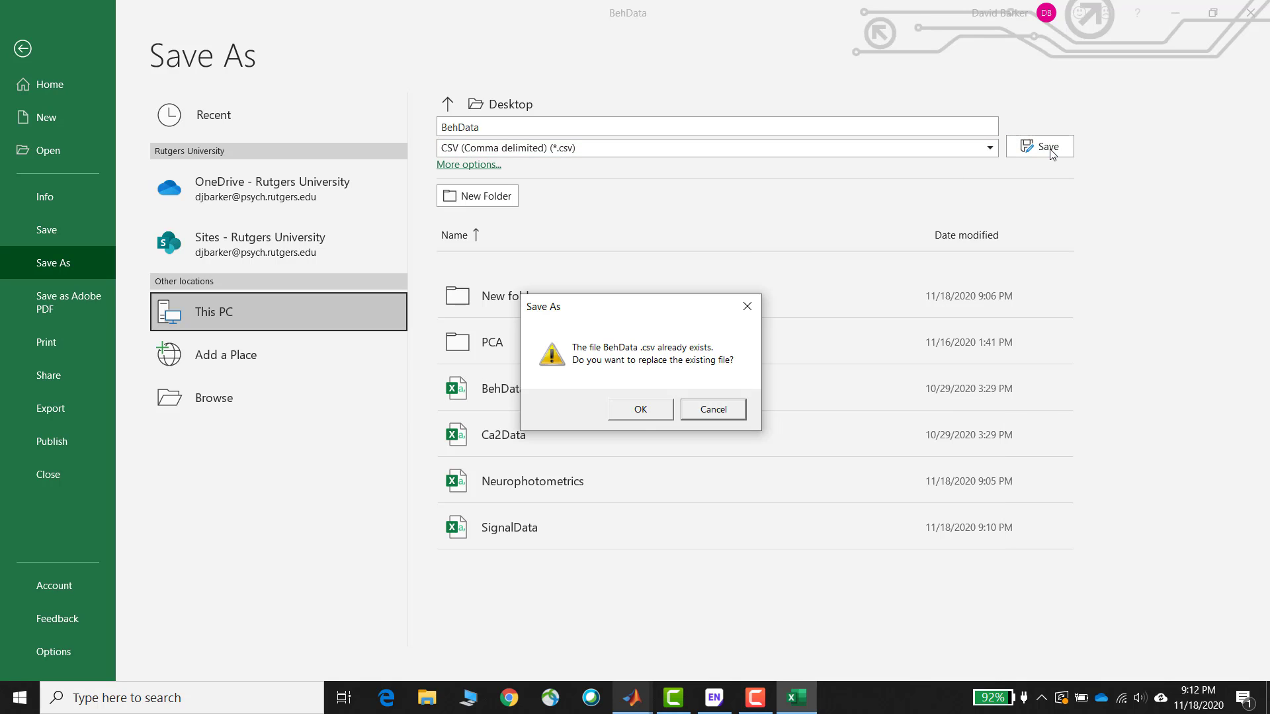
left_click(637, 413)
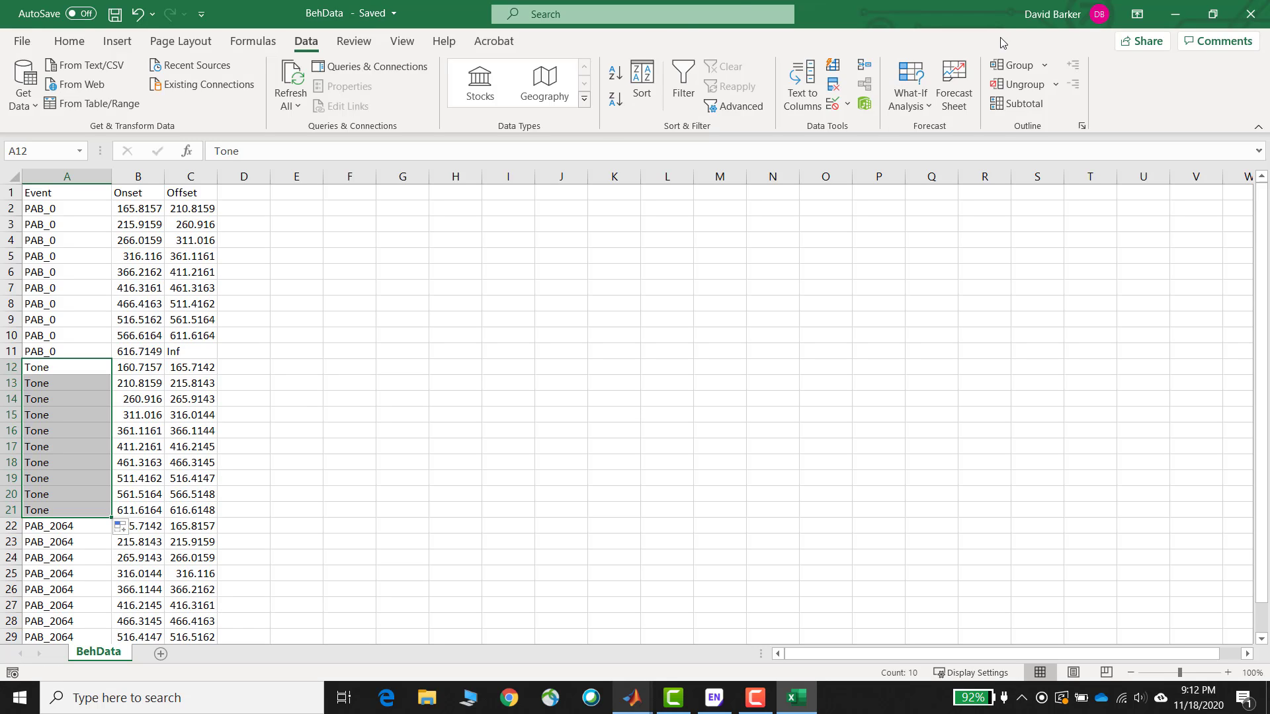
Close Excel and check pMAT's data import options without choosing one
left_click(1255, 19)
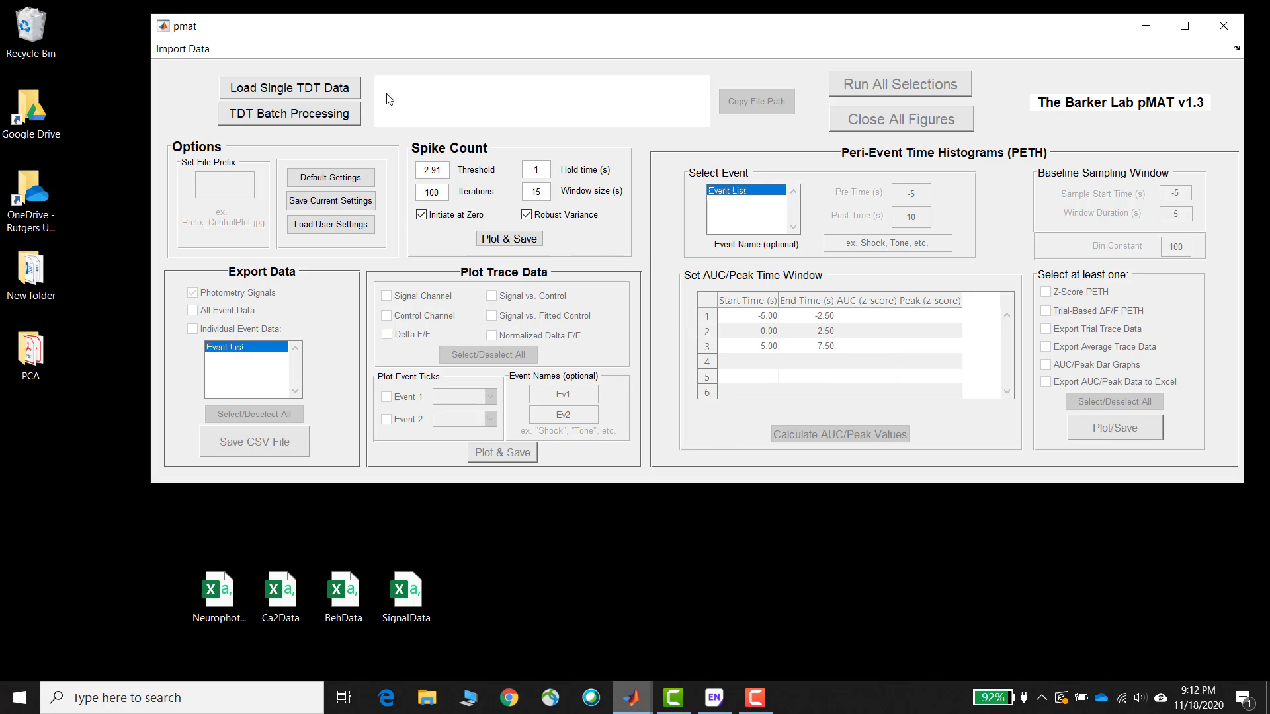
left_click(190, 57)
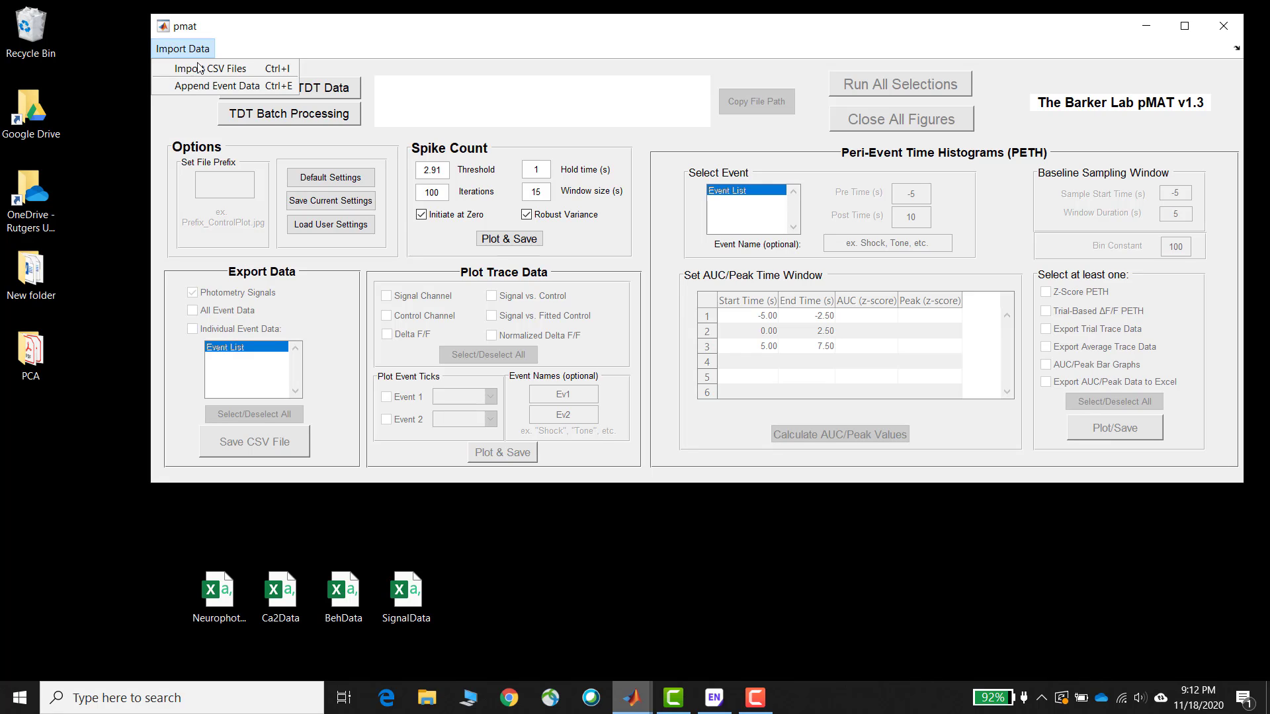
left_click(301, 36)
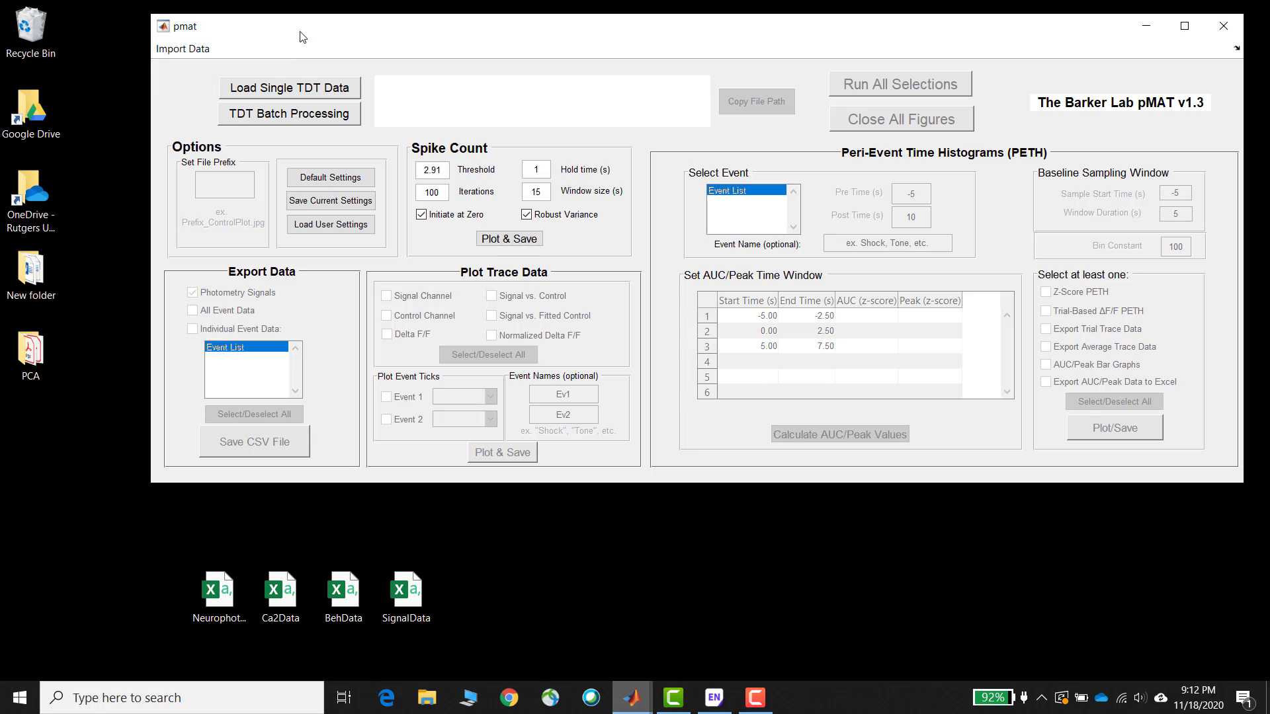
Import SignalData from the Desktop as the recording file using Ctrl+I
key("ctrl+i")
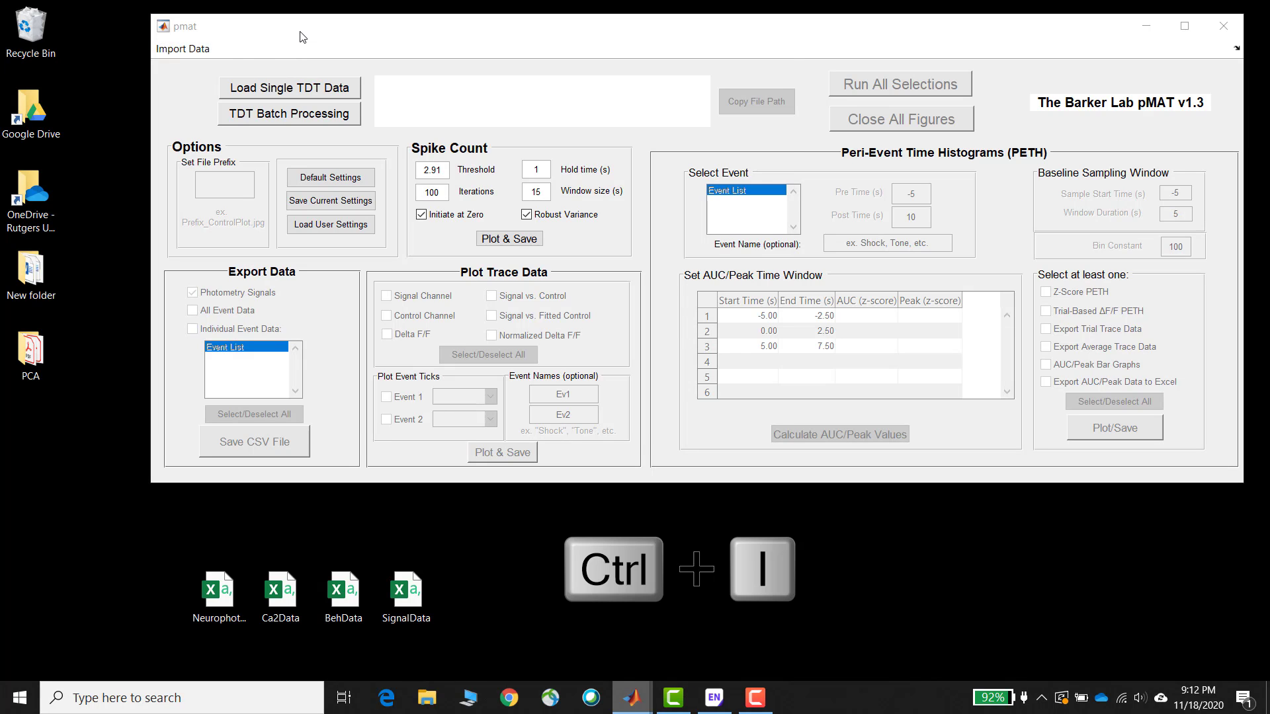
left_click_drag(463, 53, 592, 77)
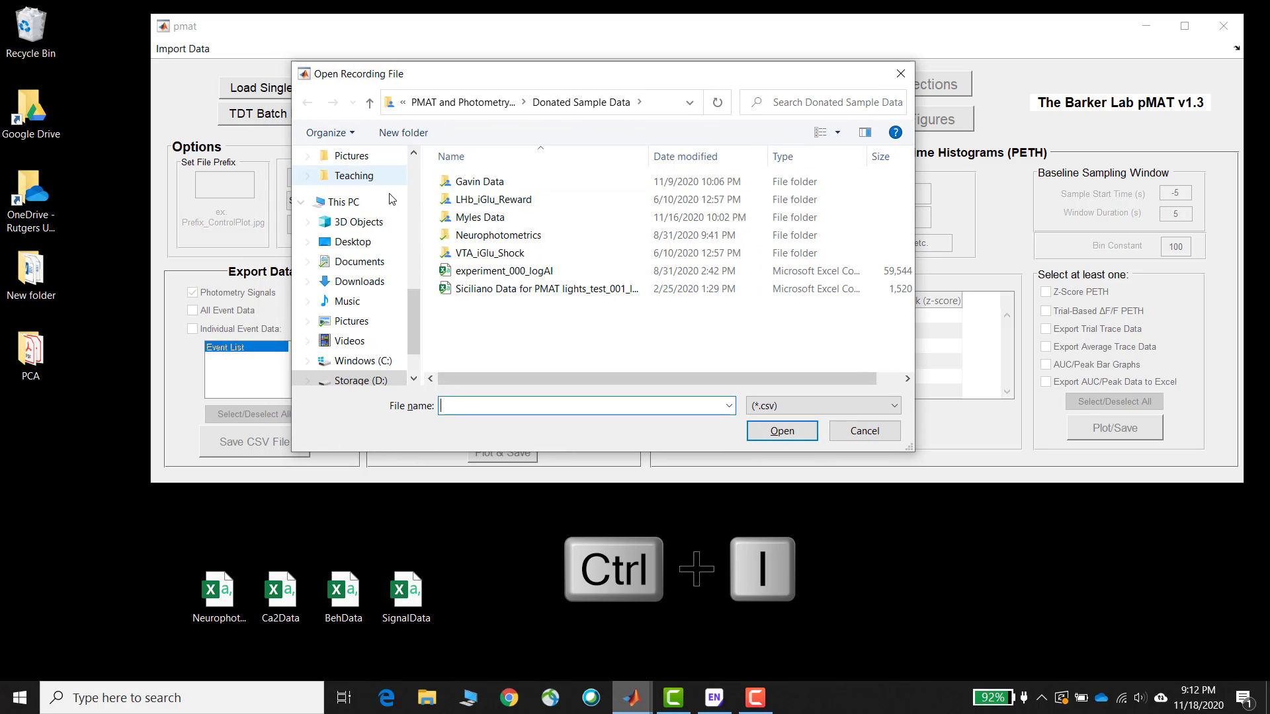
left_click(334, 242)
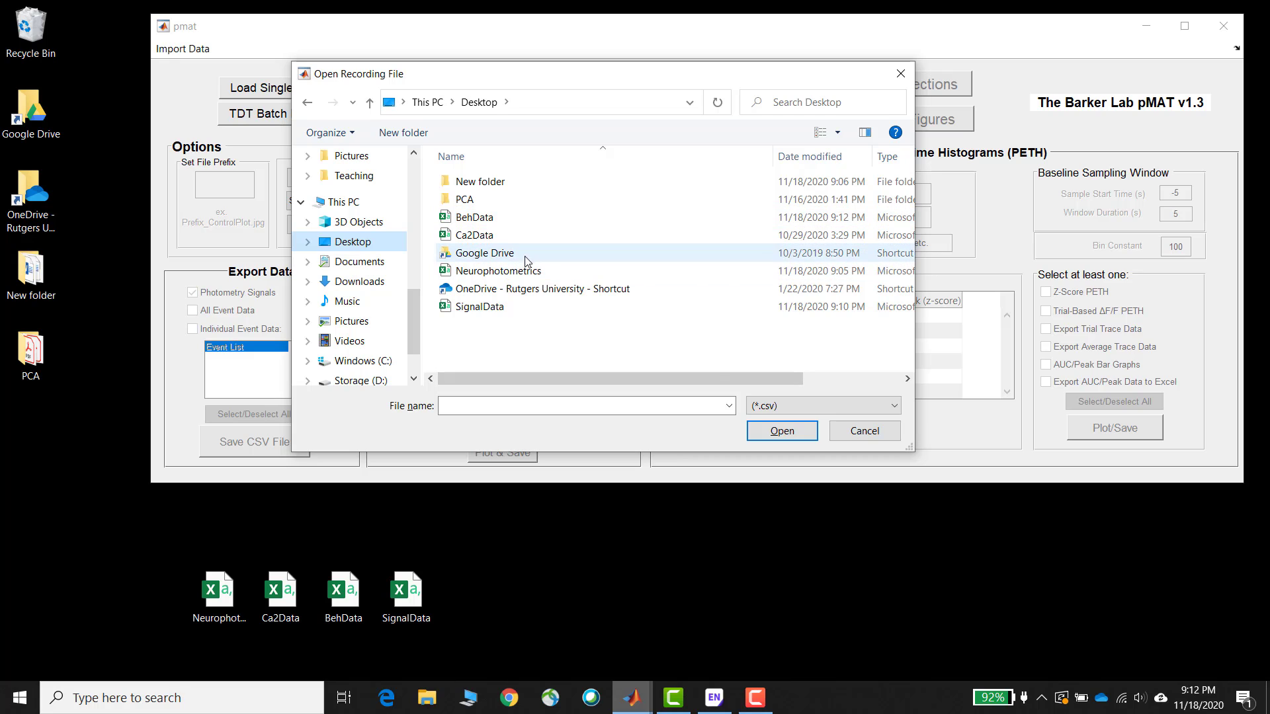
left_click(471, 309)
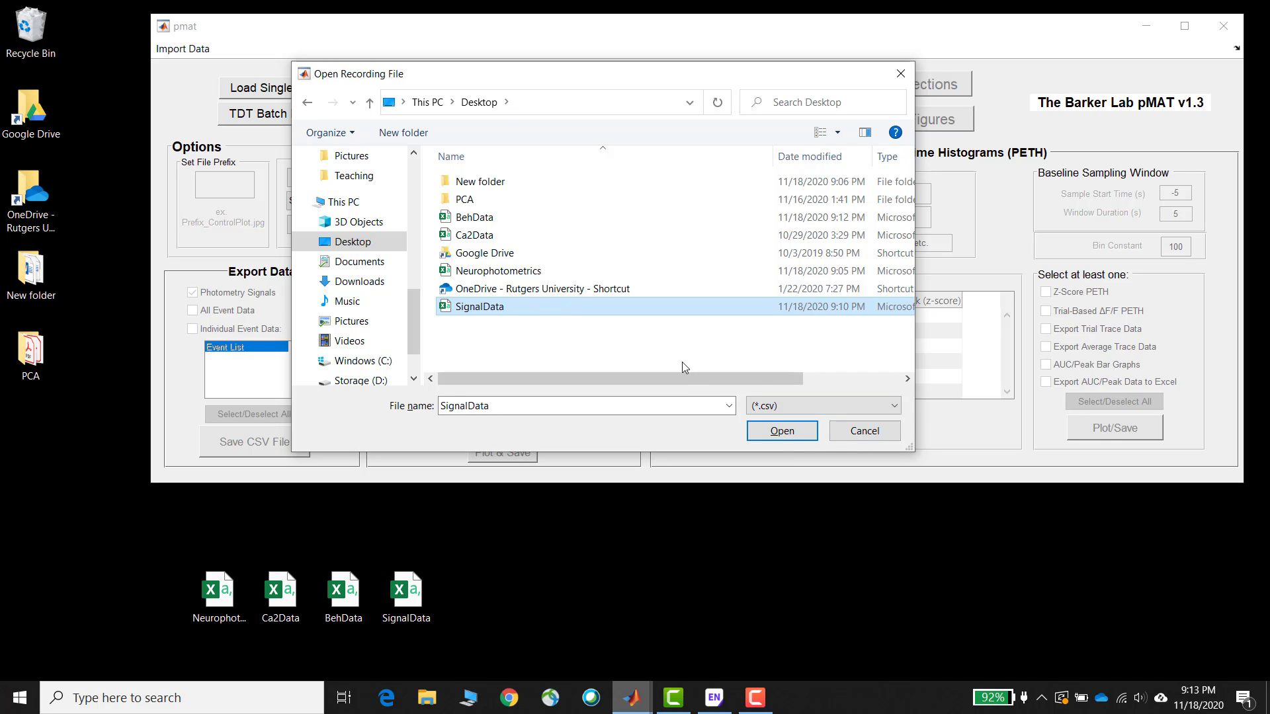
left_click(779, 432)
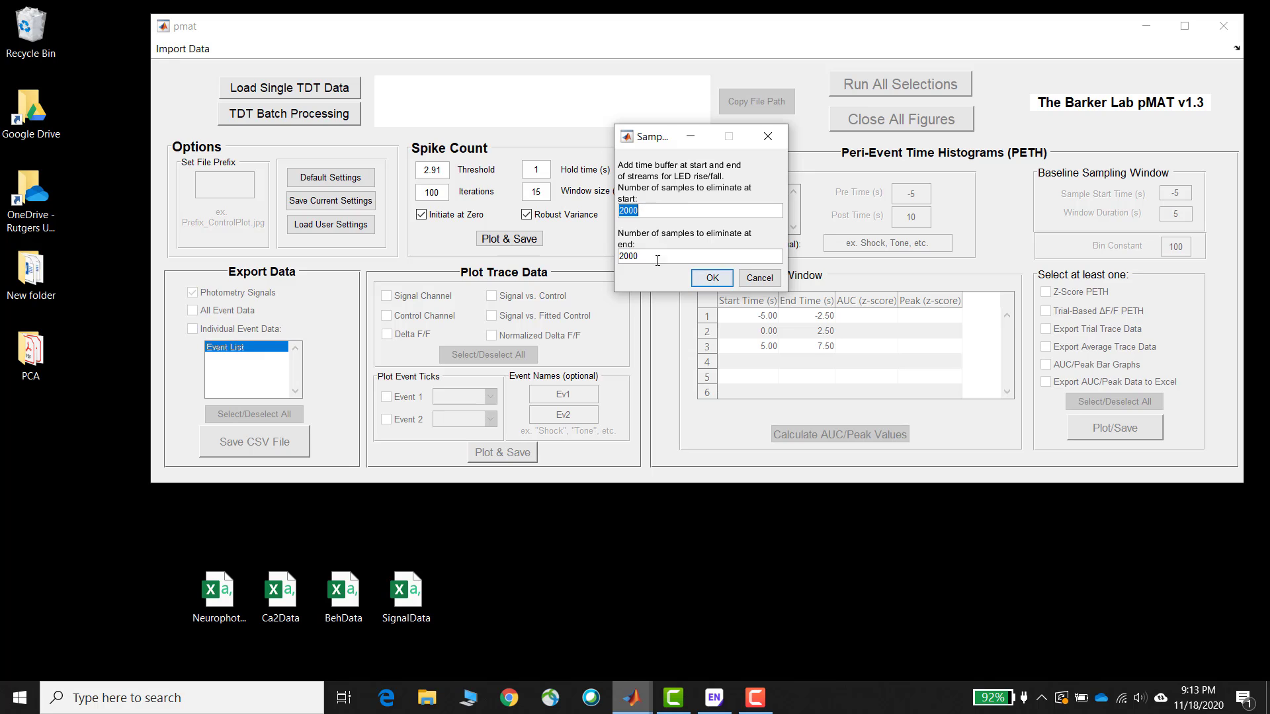
Accept the 2000-sample start and end trim, then load BehData as the event file
left_click(711, 278)
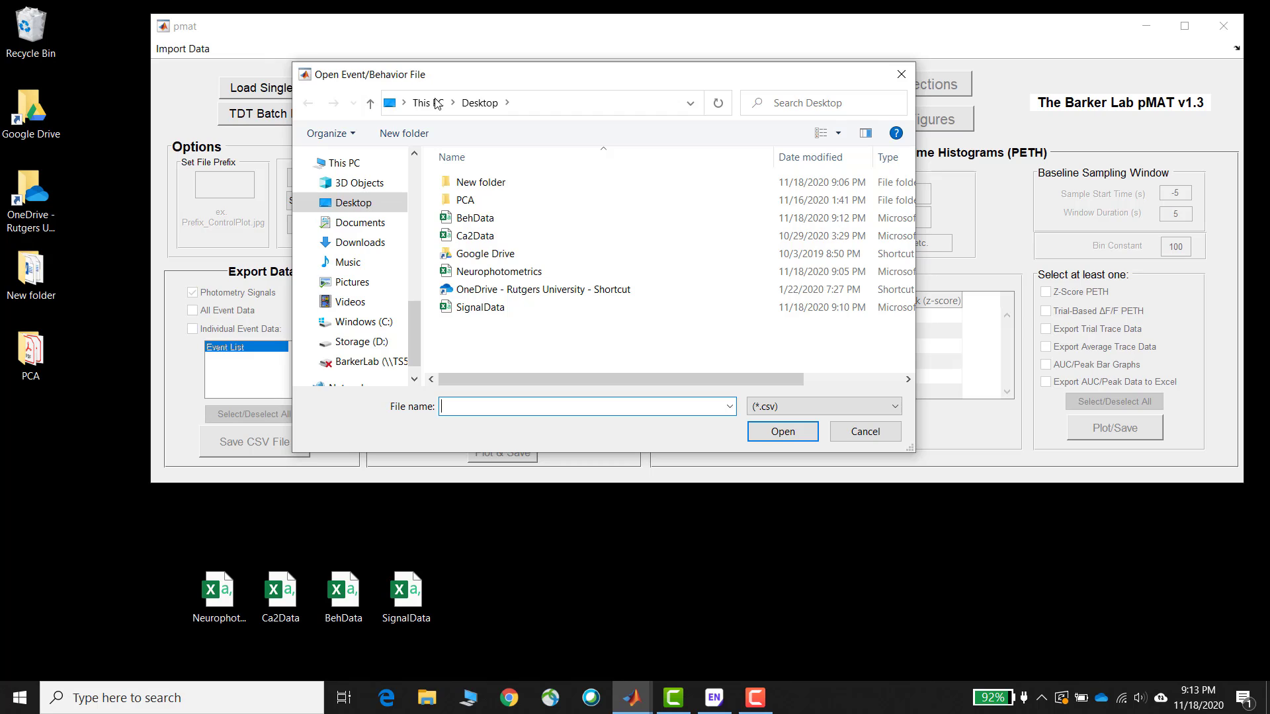
left_click(487, 223)
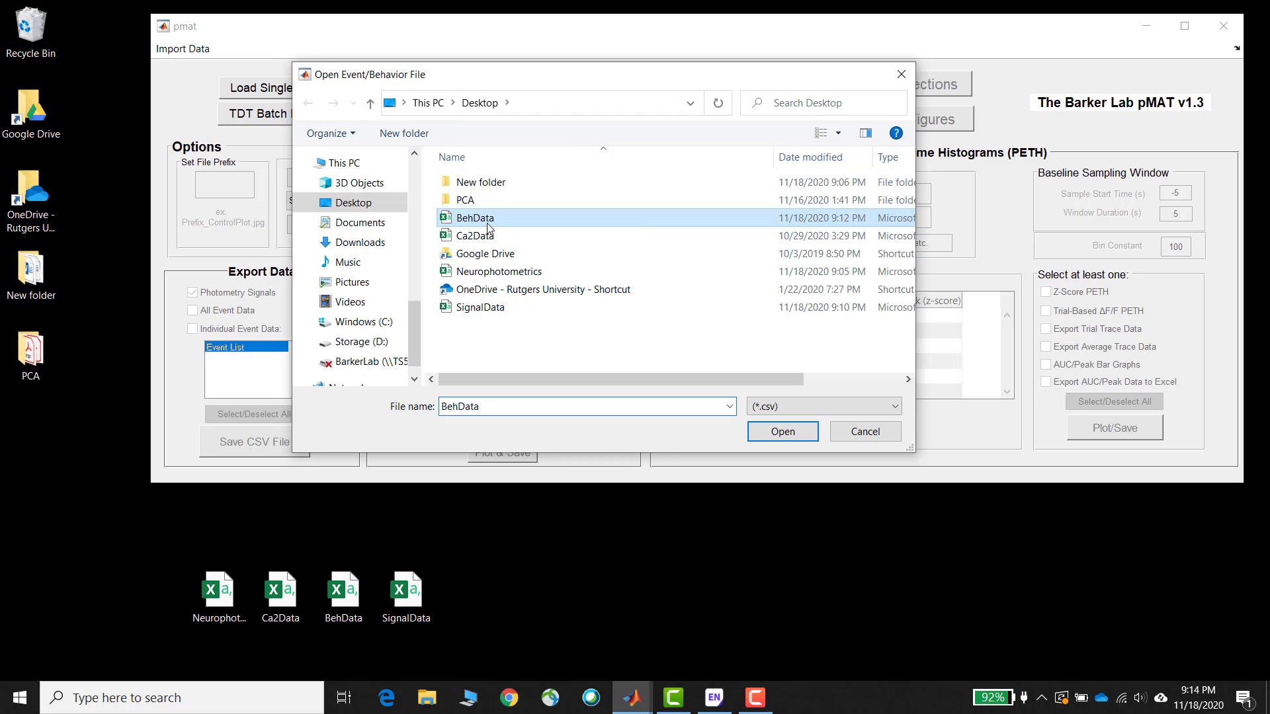
left_click(775, 436)
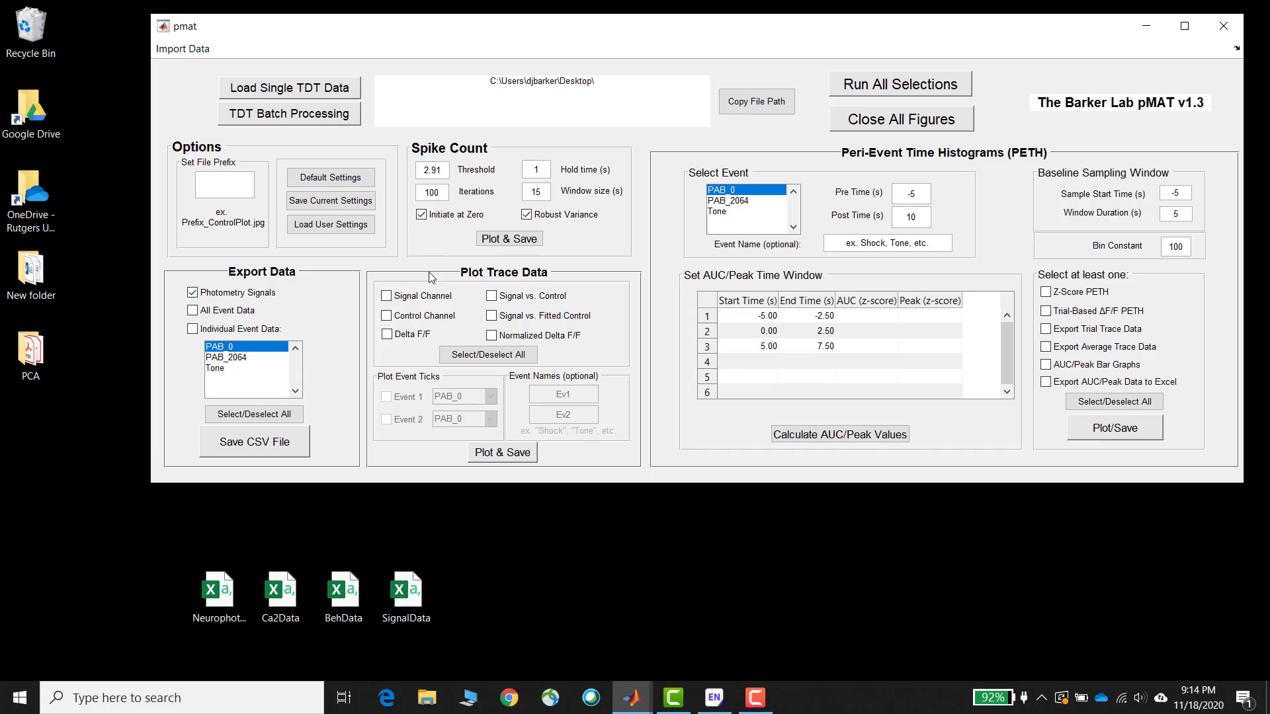
Select the Tone event, plot and save the Signal Channel trace, then close the figure
left_click(218, 368)
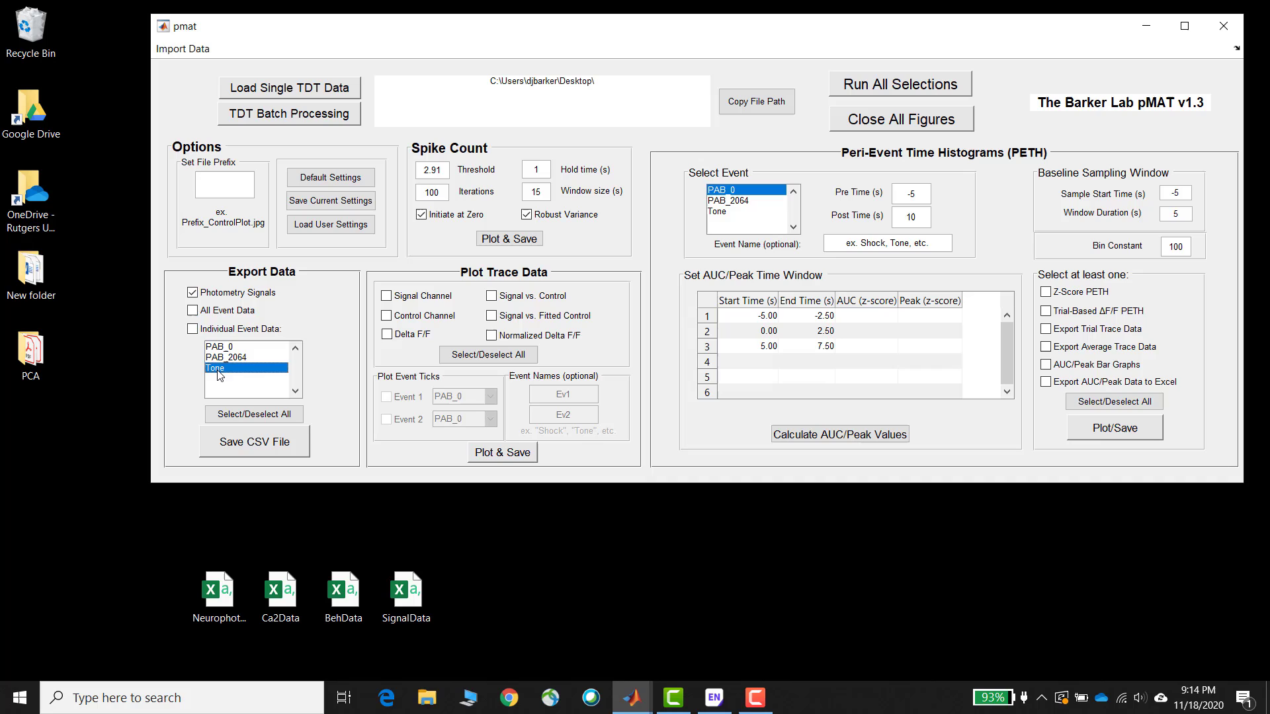
left_click(389, 334)
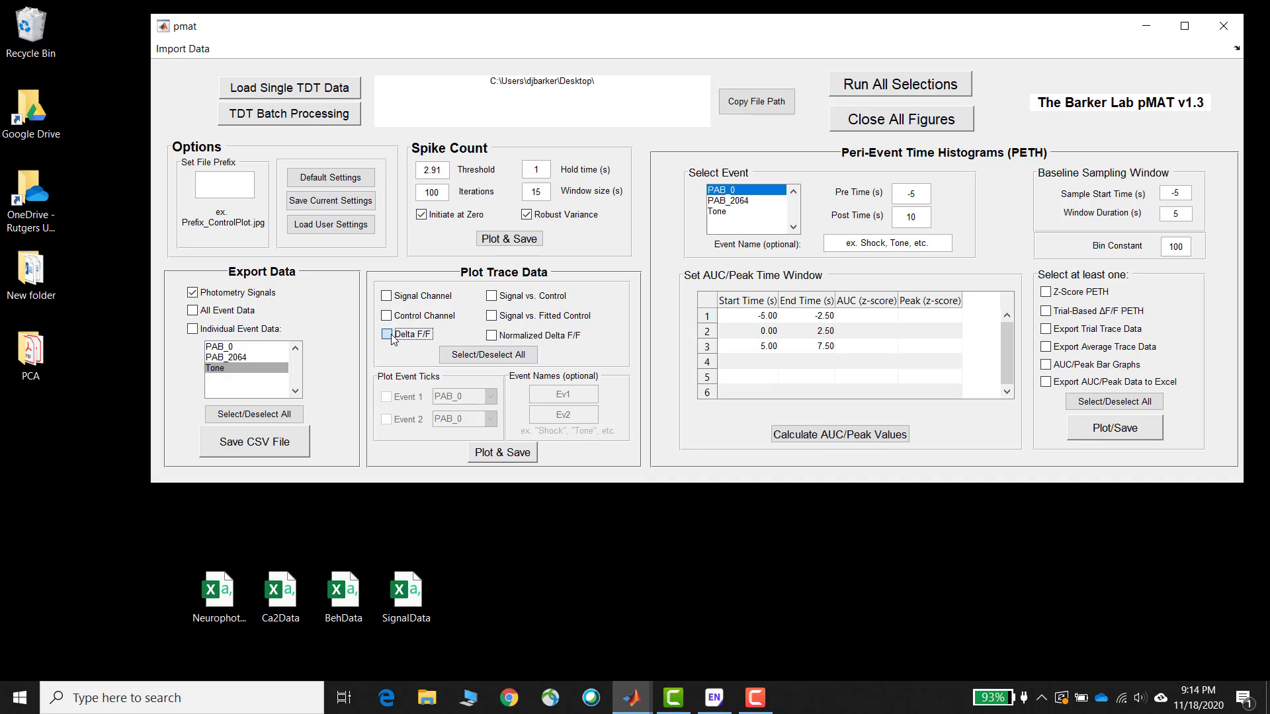
left_click(387, 296)
left_click(509, 455)
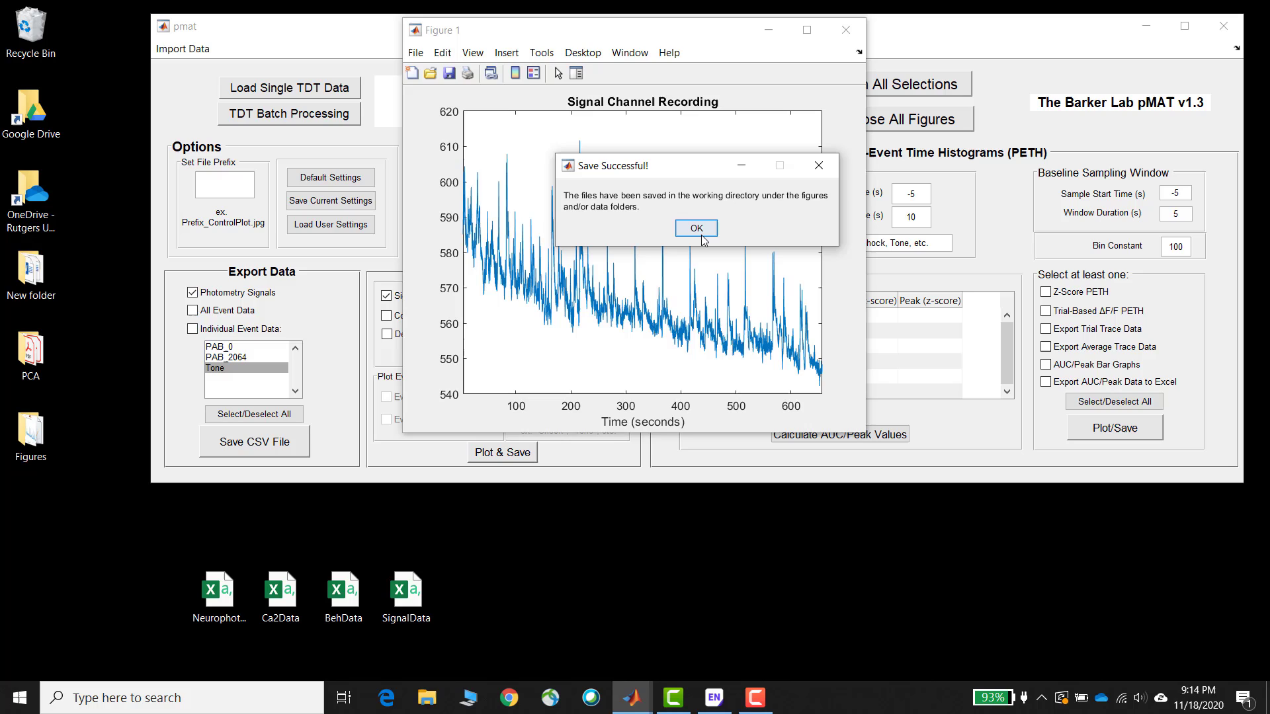
left_click(700, 231)
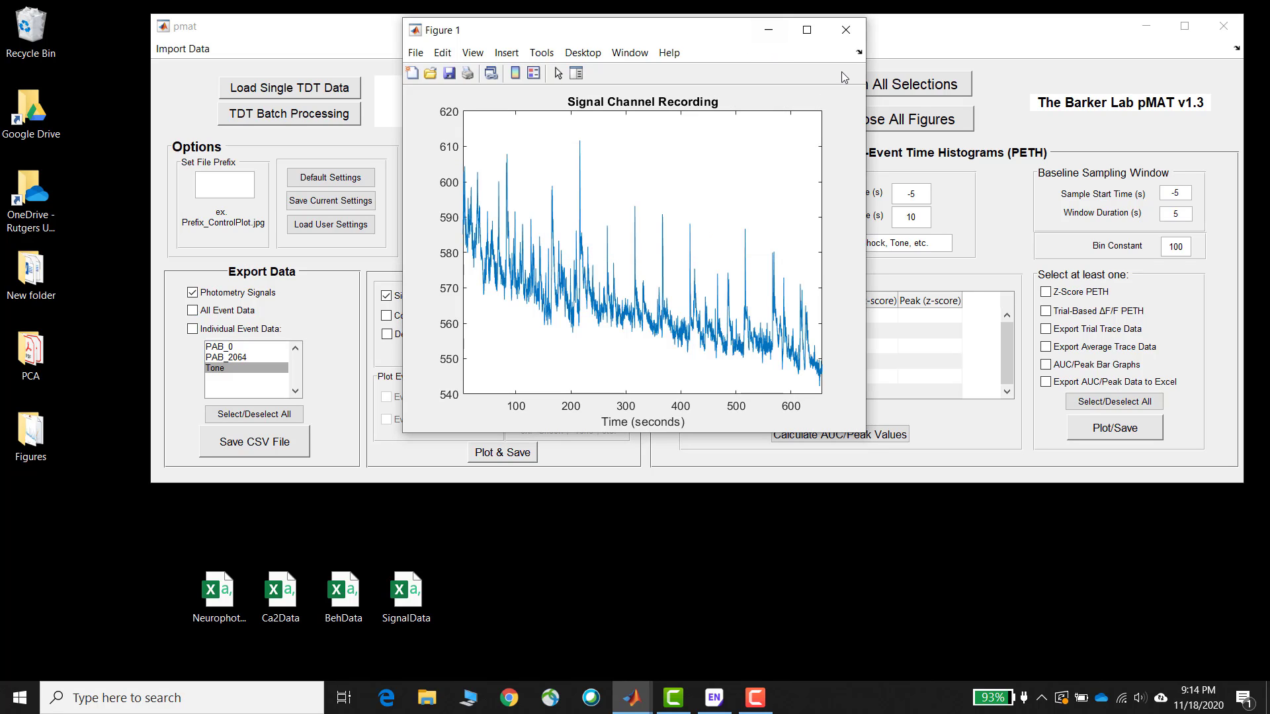
left_click(845, 29)
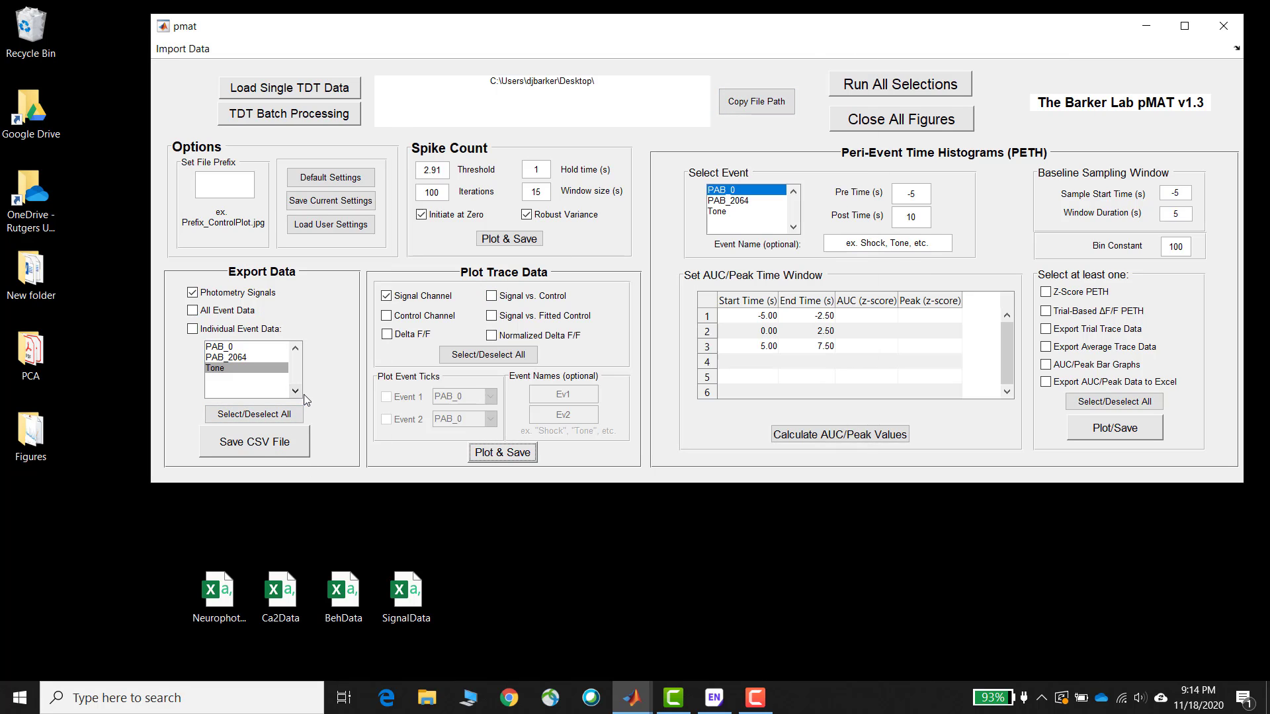